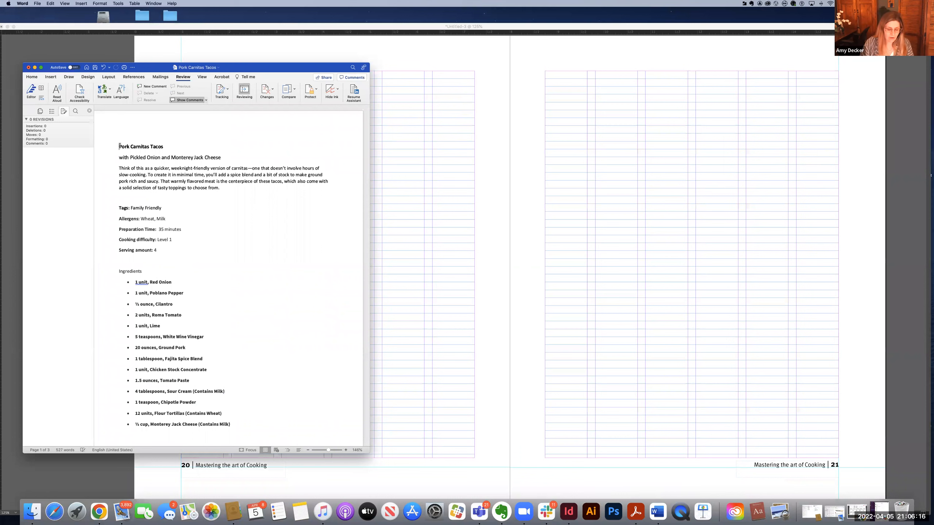
# Step: Copy the entire text of the Pork Carnitas Tacos document
pyautogui.scroll(-2, 127, 150)
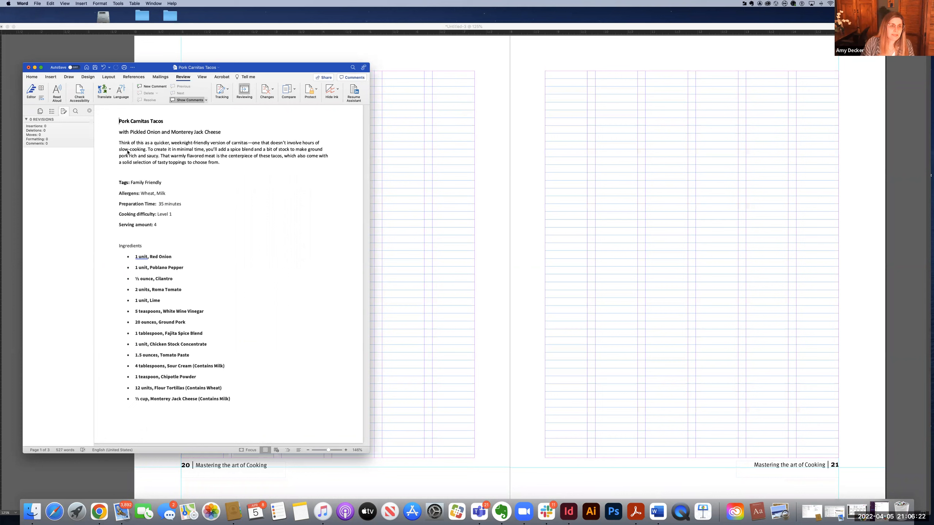
pyautogui.press('super+a')
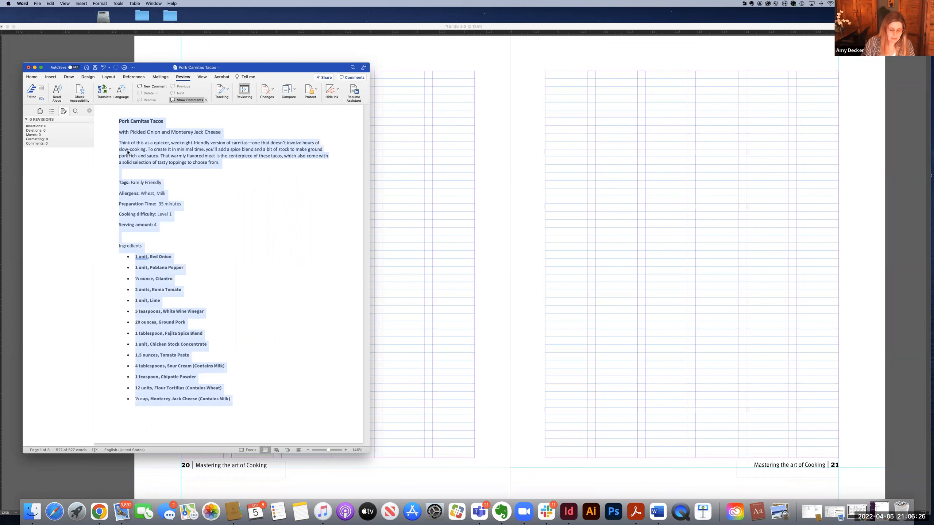
pyautogui.press('super+c')
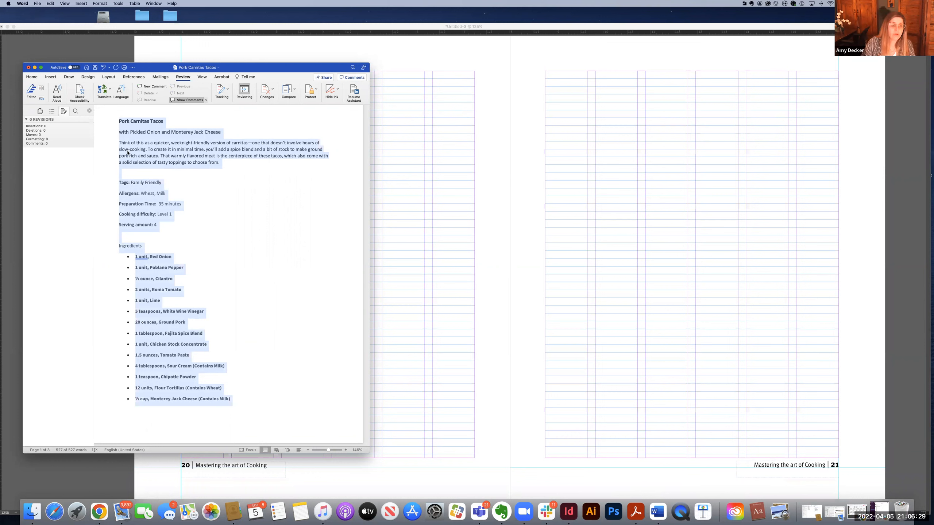
# Step: Switch to InDesign, draw a large text frame on page 20 and paste the copied recipe text into it
pyautogui.click(406, 166)
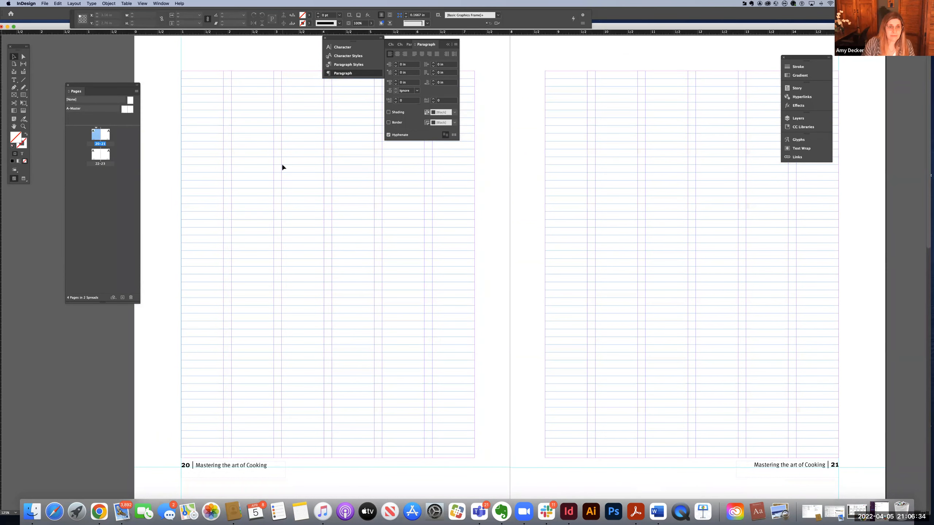
pyautogui.click(13, 80)
pyautogui.moveTo(181, 109); pyautogui.dragTo(372, 401)
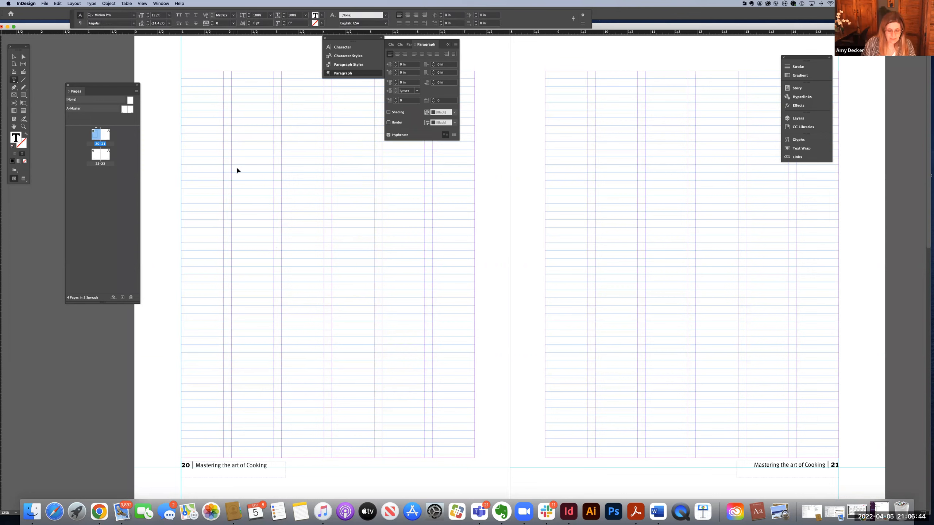
pyautogui.press('super+v')
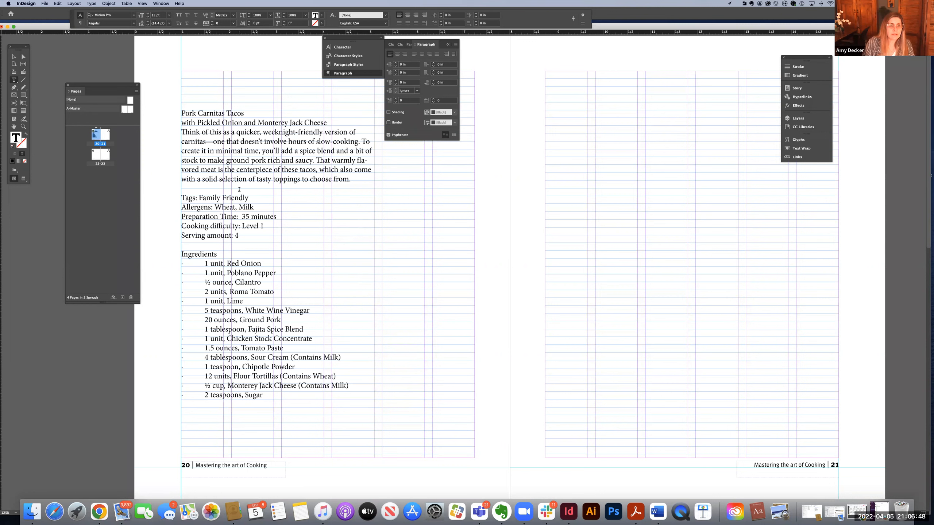
pyautogui.click(18, 58)
pyautogui.click(377, 145)
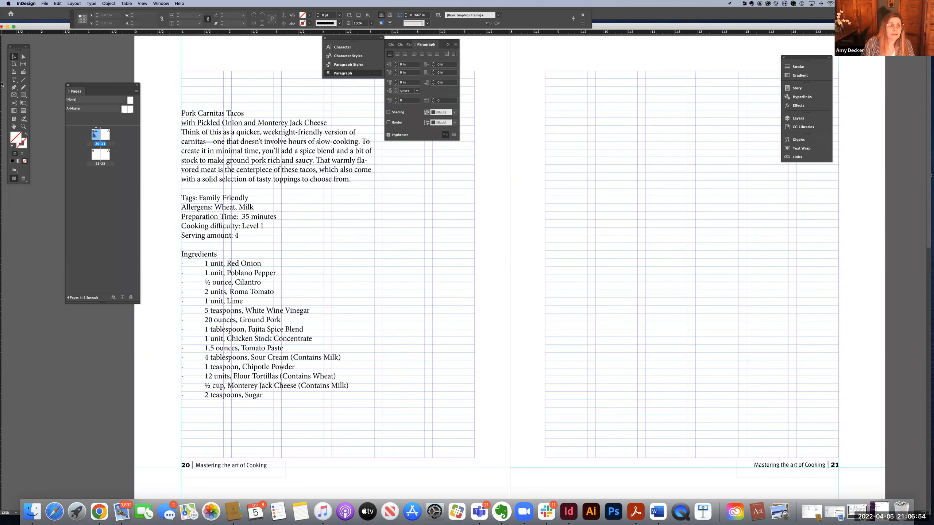
pyautogui.click(14, 80)
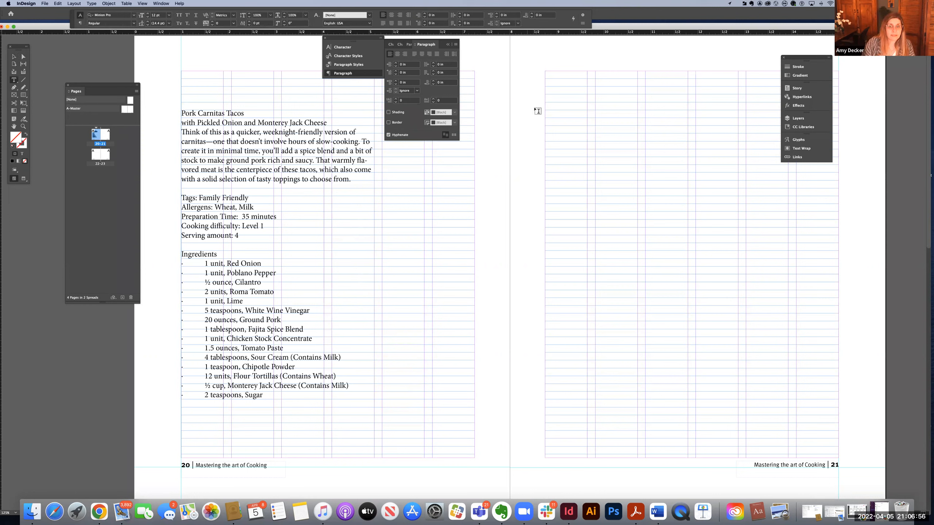
pyautogui.moveTo(545, 108); pyautogui.dragTo(684, 380)
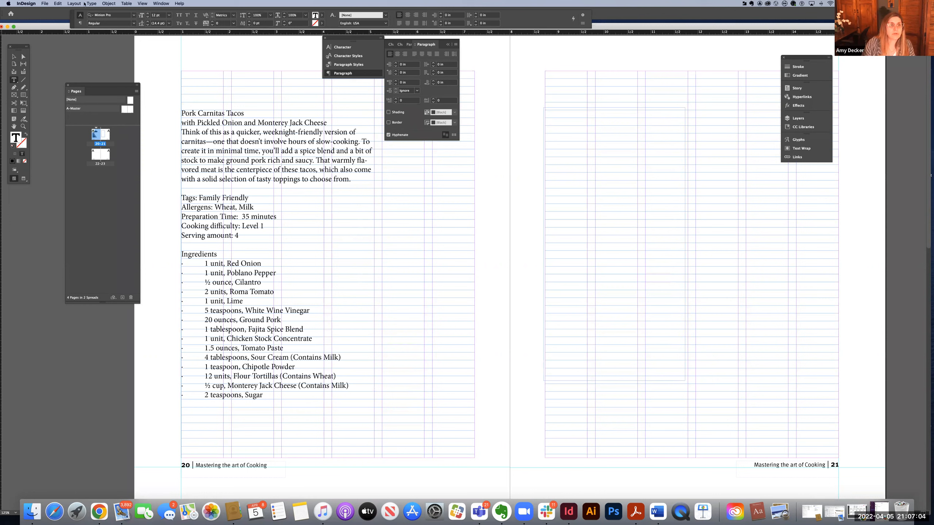
pyautogui.click(43, 3)
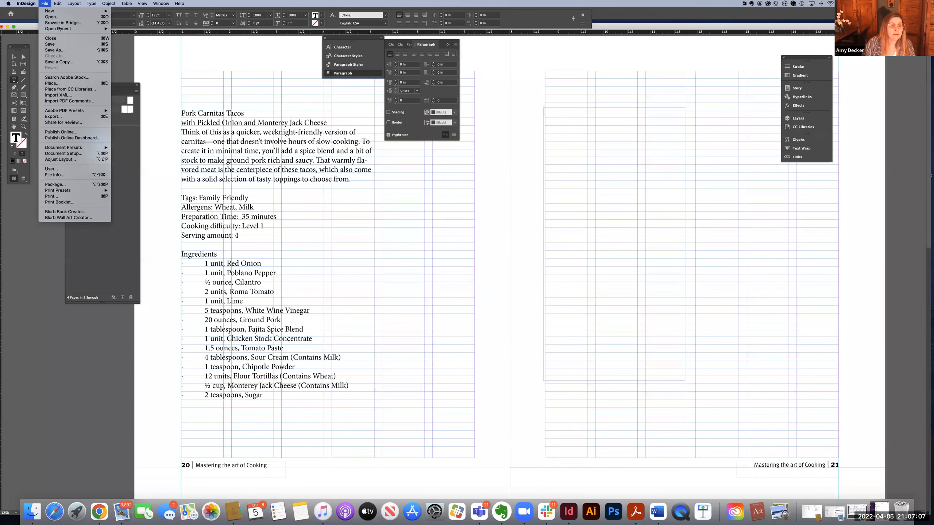
pyautogui.click(60, 83)
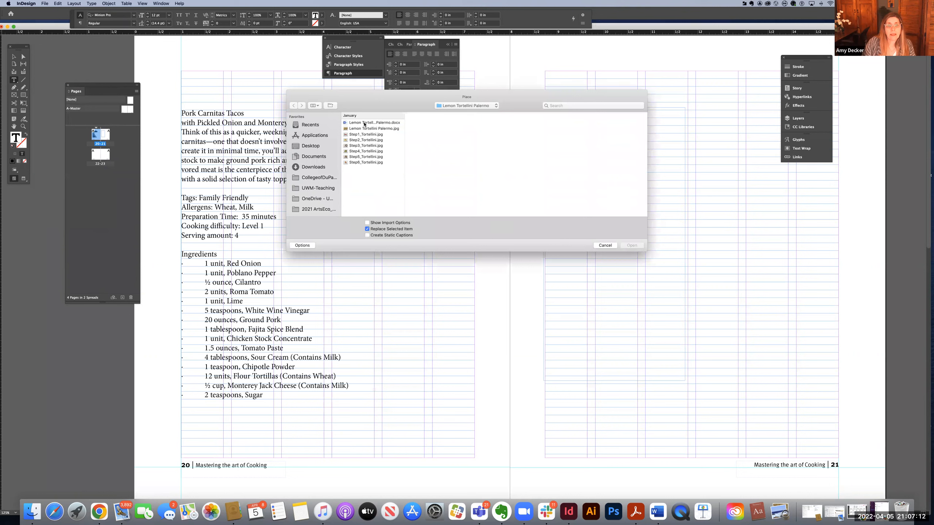
pyautogui.click(364, 123)
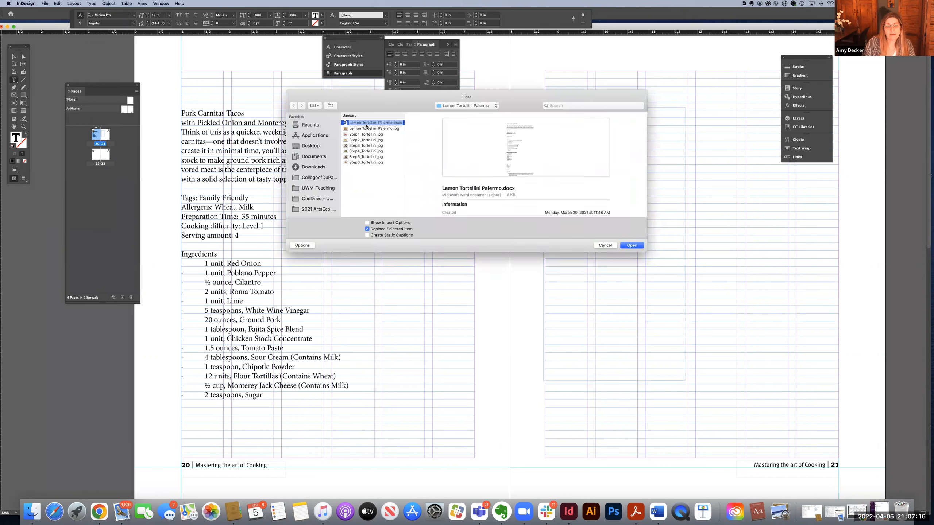
pyautogui.click(604, 245)
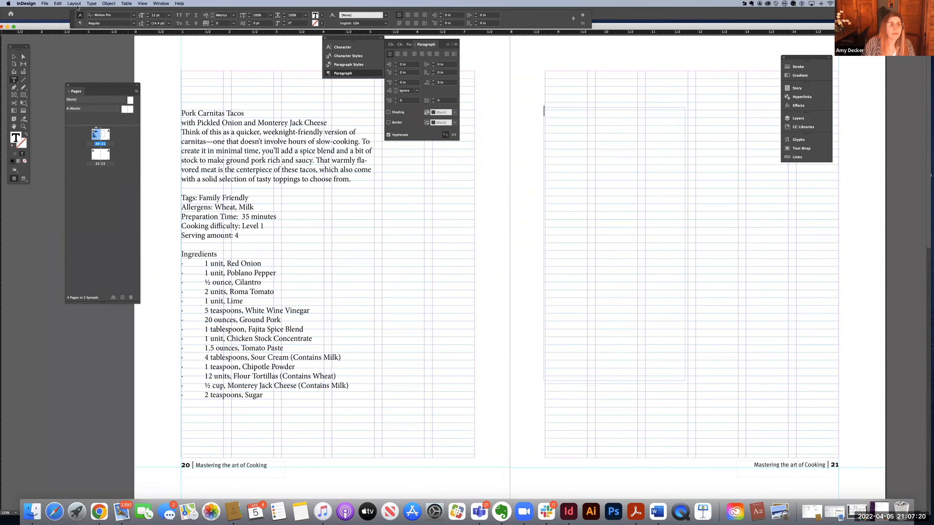
pyautogui.click(72, 4)
pyautogui.moveTo(53, 4)
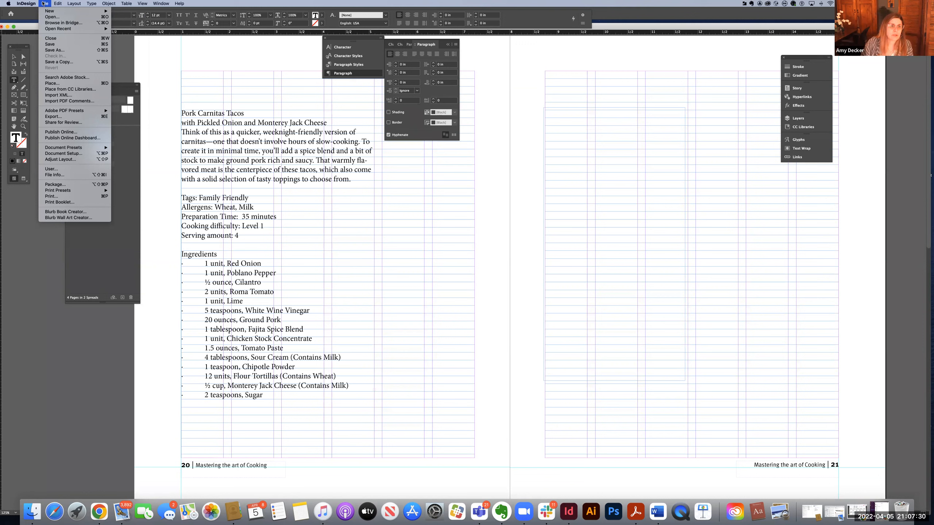
pyautogui.click(43, 3)
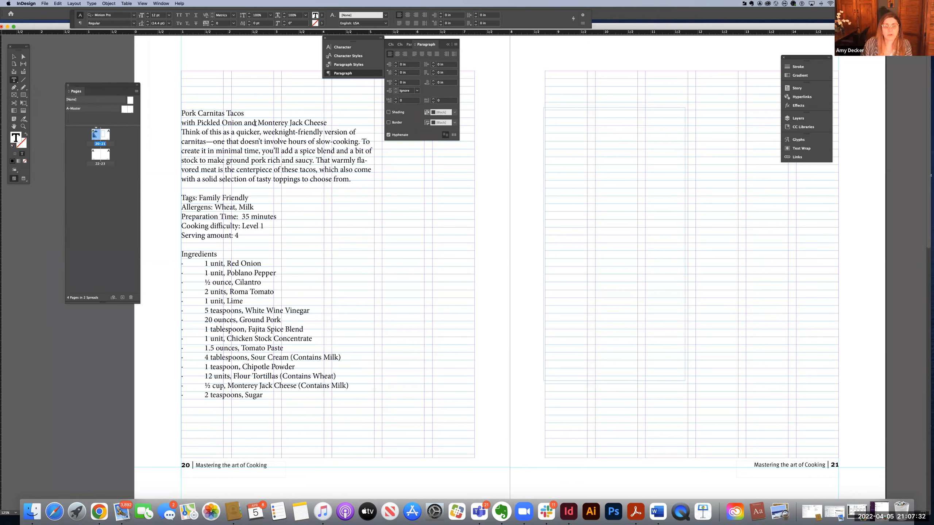
pyautogui.click(14, 56)
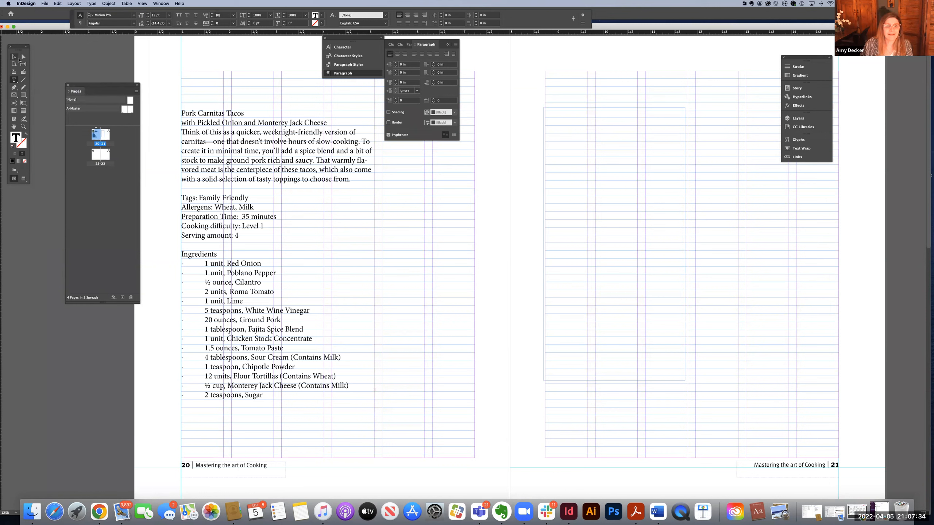
pyautogui.click(554, 107)
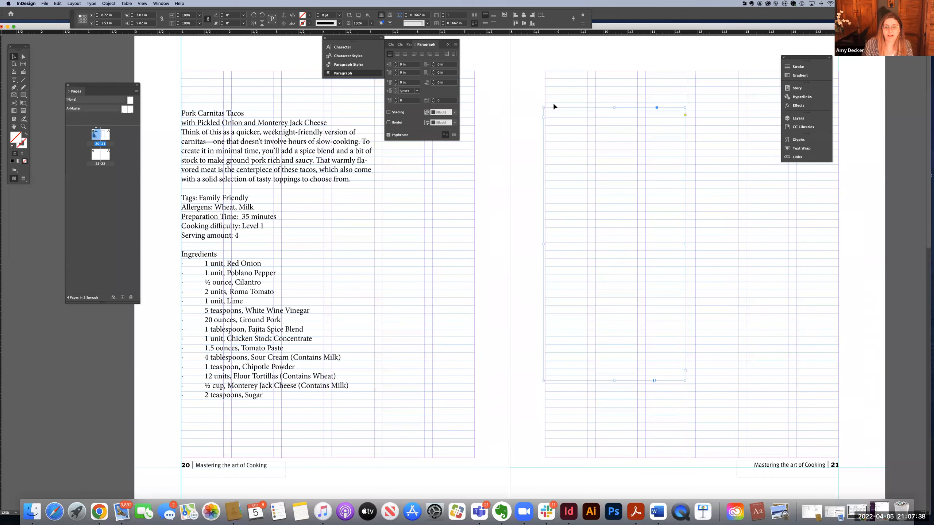
pyautogui.press('Delete')
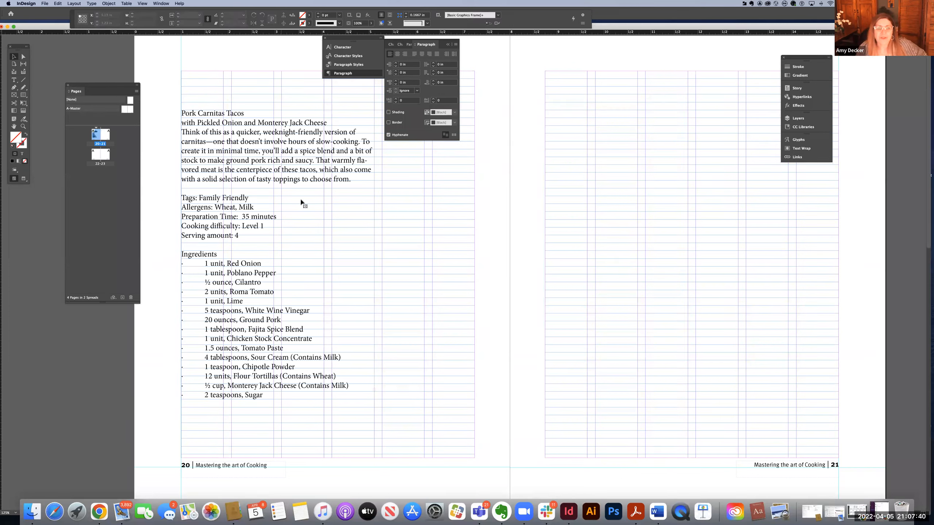
# Step: Nudge the recipe text frame on page 20 slightly downward and deselect it
pyautogui.click(282, 190)
pyautogui.moveTo(282, 175); pyautogui.dragTo(282, 180)
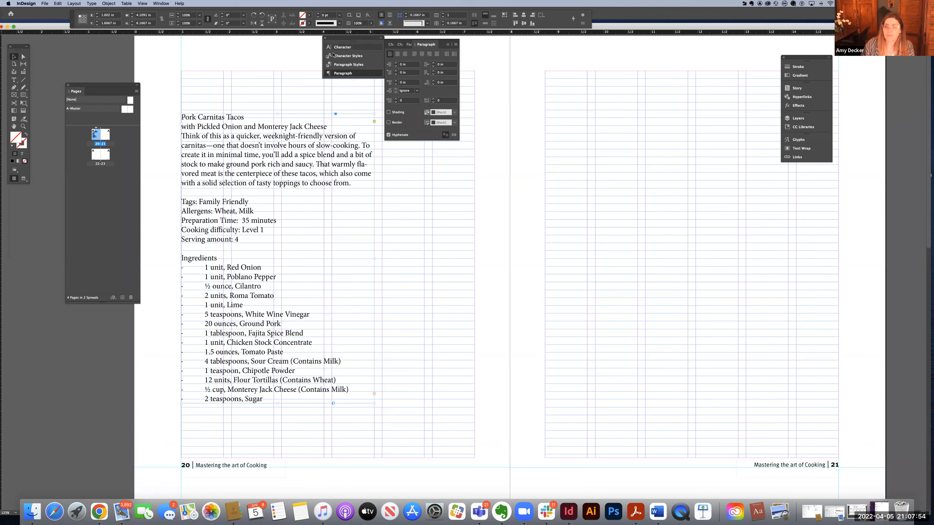
pyautogui.click(288, 84)
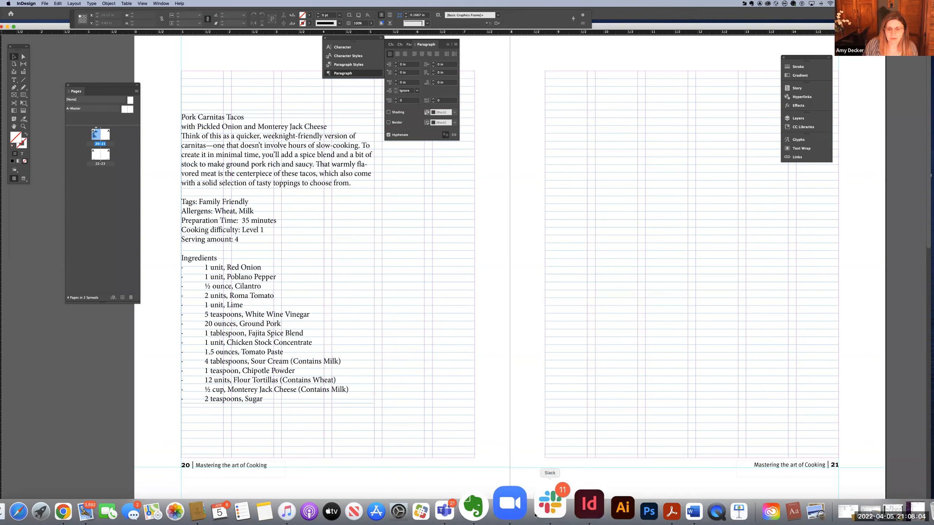
pyautogui.click(526, 513)
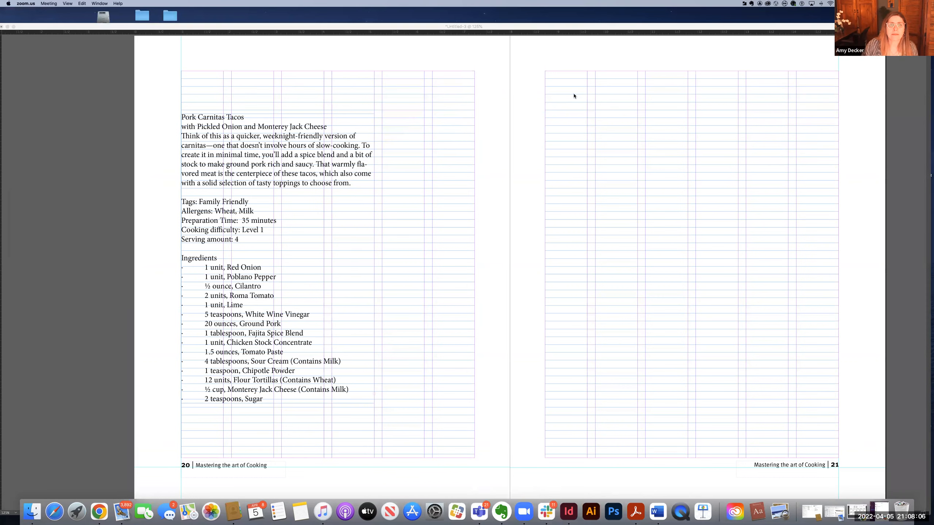
pyautogui.click(484, 73)
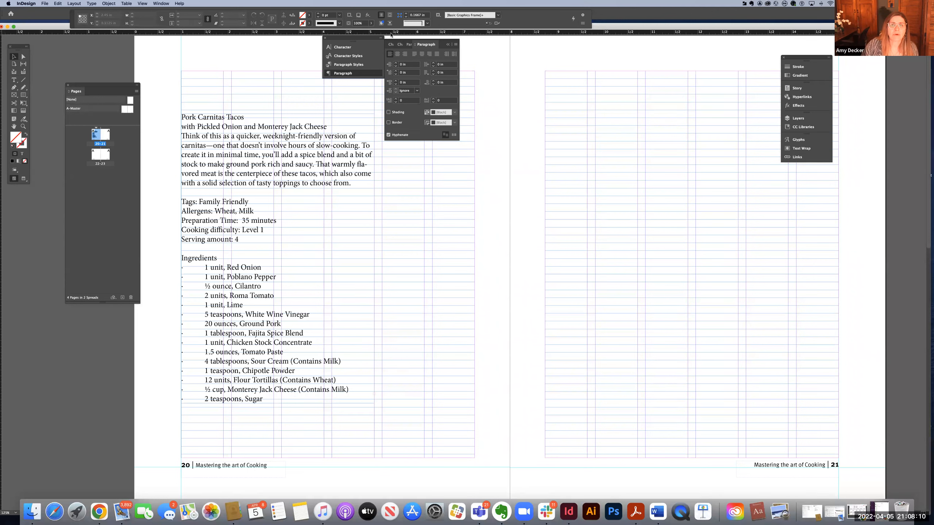
# Step: Set the font of the recipe title and the subtitle line beneath it to Meta Pro Black
pyautogui.click(191, 117)
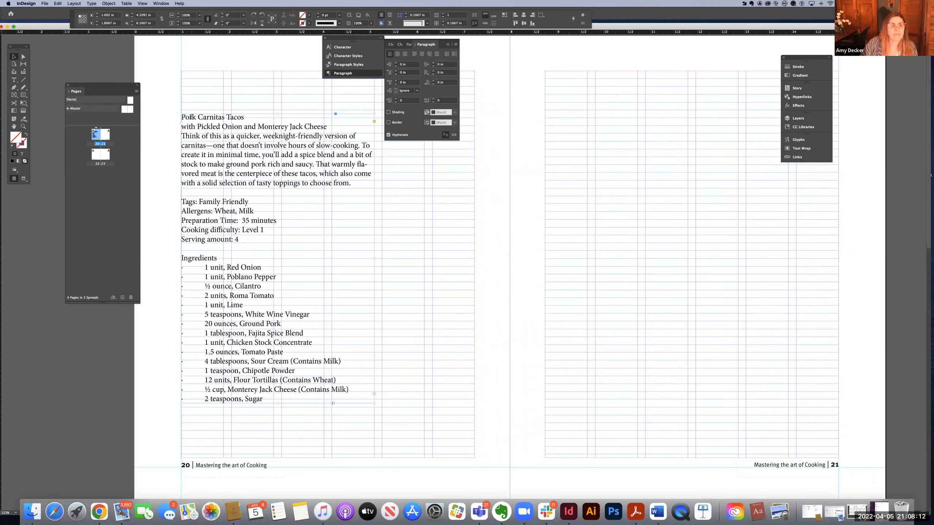
pyautogui.doubleClick(191, 117)
pyautogui.moveTo(179, 117)
pyautogui.mouseDown()
pyautogui.moveTo(250, 121)
pyautogui.moveTo(181, 117)
pyautogui.mouseUp()
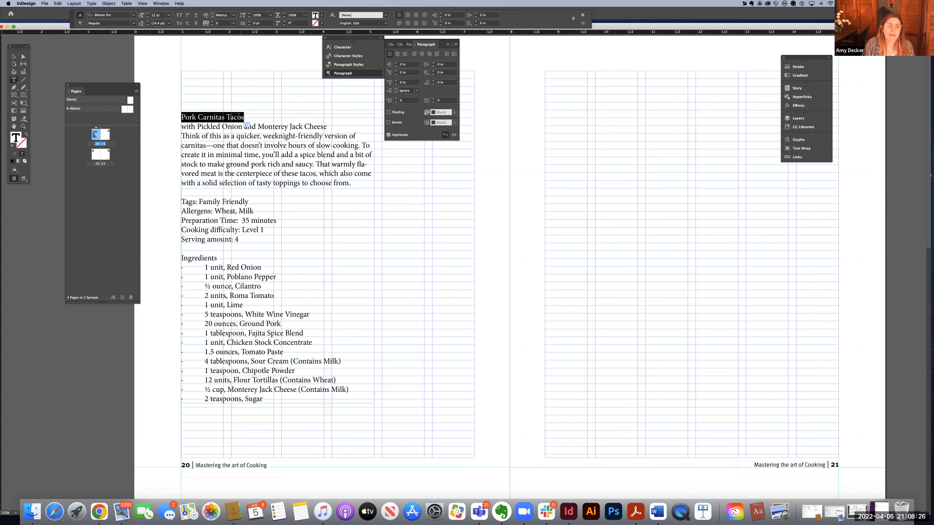
pyautogui.click(179, 117)
pyautogui.moveTo(179, 116); pyautogui.dragTo(332, 125)
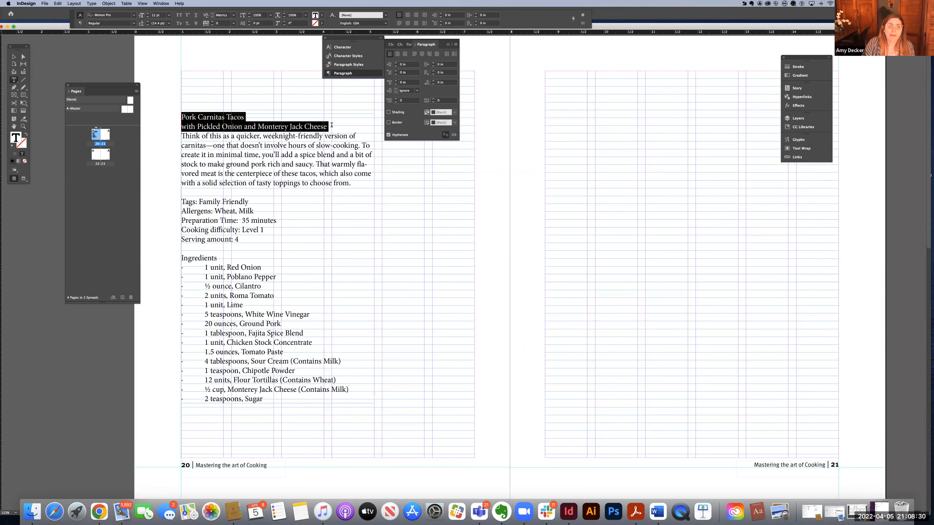
pyautogui.click(353, 50)
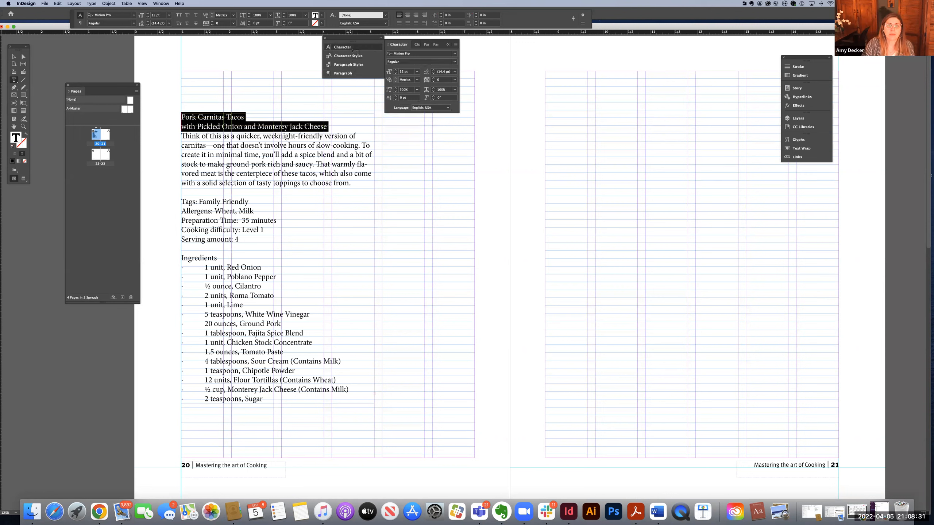
pyautogui.click(407, 54)
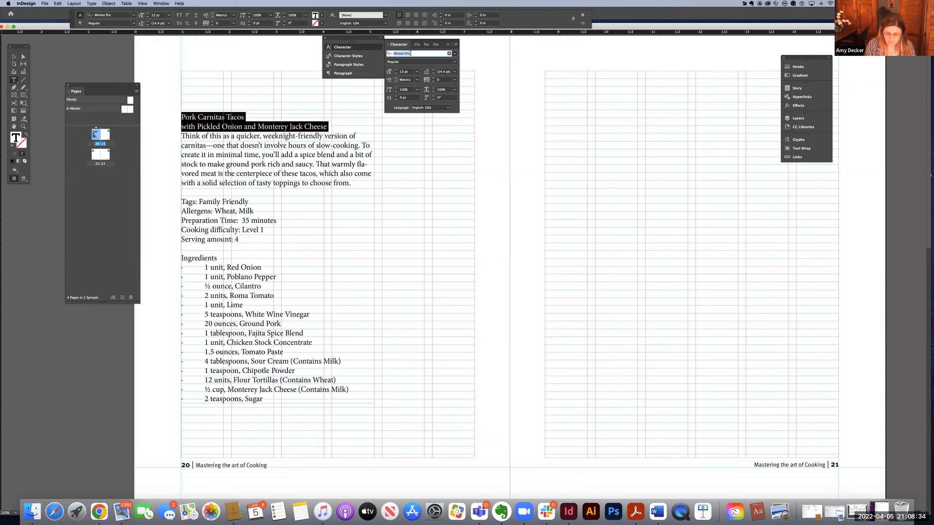
pyautogui.write('meta')
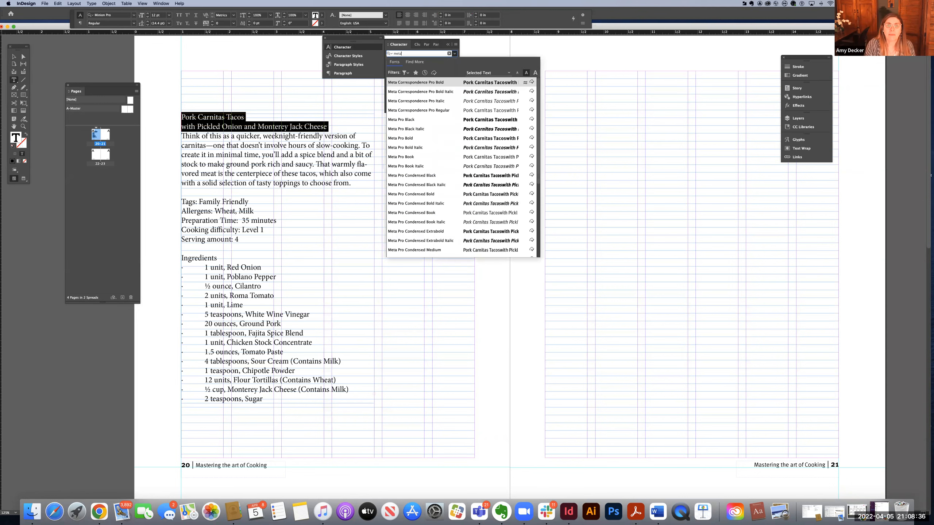
pyautogui.click(405, 120)
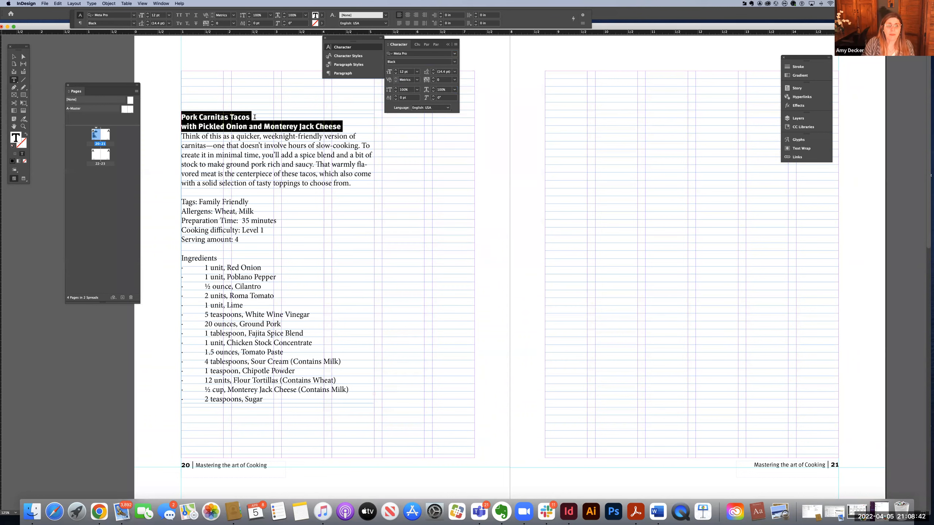
# Step: Increase the font size of the title "Pork Carnitas Tacos" to 24 pt
pyautogui.click(254, 117)
pyautogui.moveTo(251, 117); pyautogui.dragTo(178, 118)
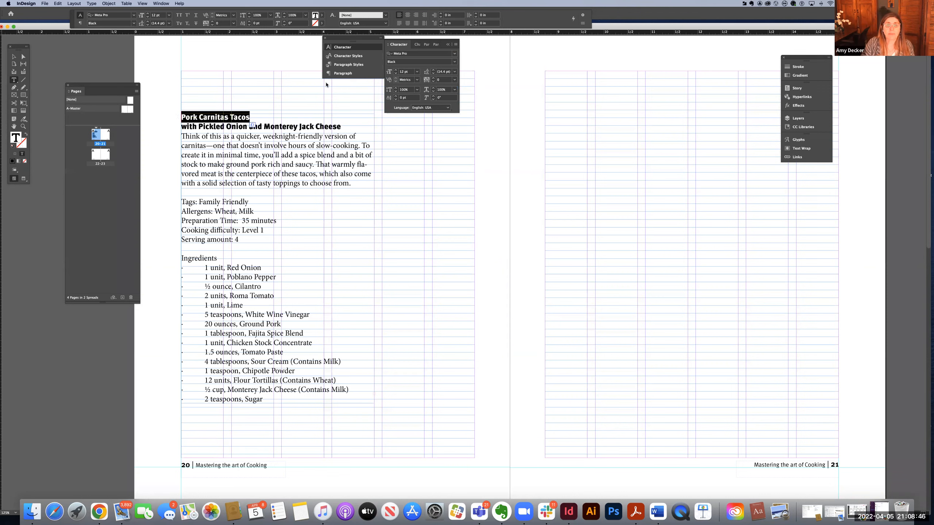
pyautogui.click(396, 70)
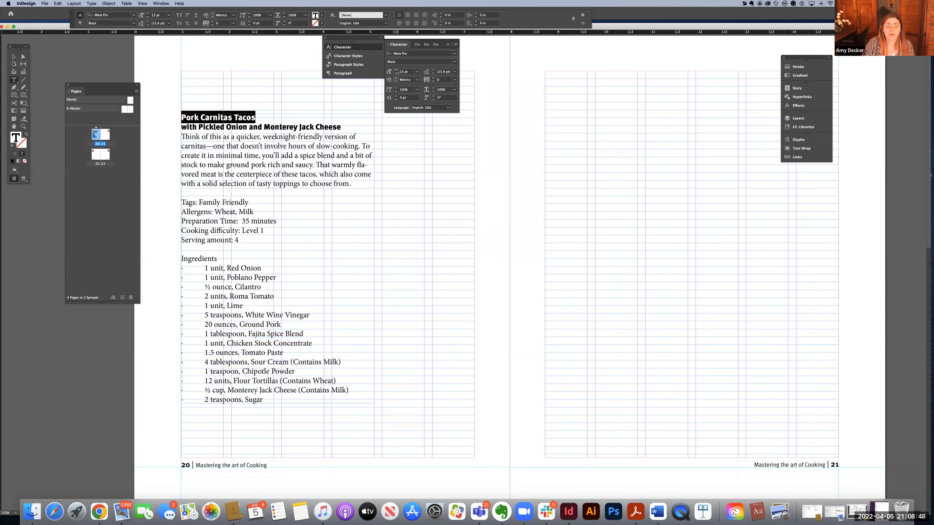
pyautogui.click(396, 70)
pyautogui.click(396, 70)
pyautogui.click(397, 71)
pyautogui.click(396, 70)
pyautogui.click(396, 70)
pyautogui.click(396, 71)
pyautogui.click(396, 71)
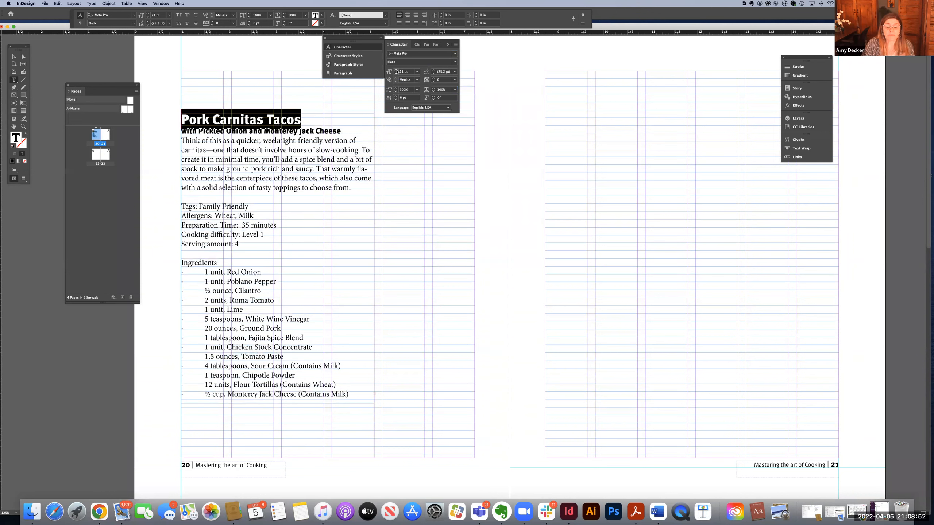
pyautogui.click(396, 70)
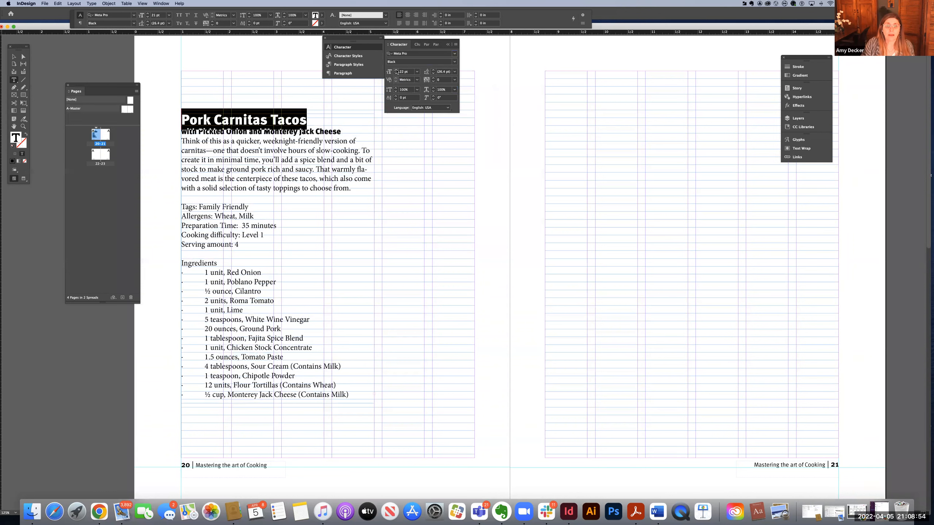
pyautogui.click(396, 70)
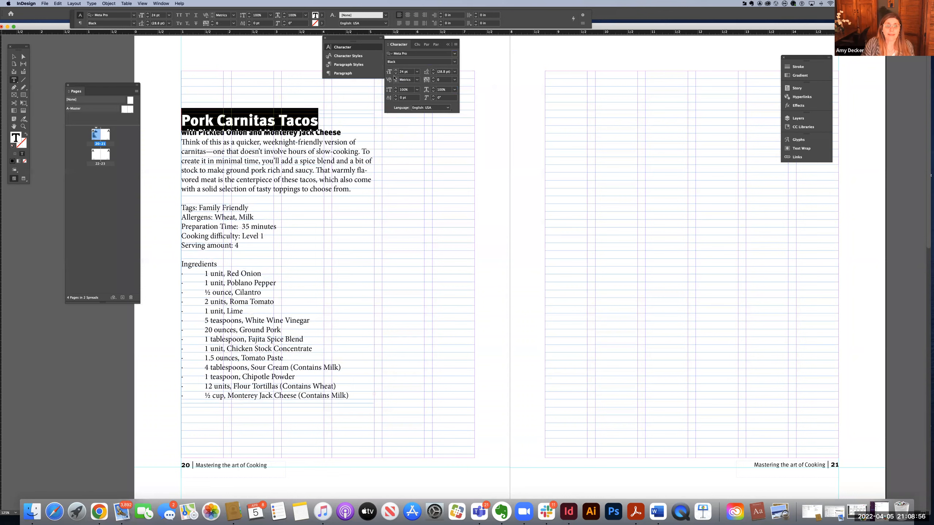
pyautogui.click(320, 122)
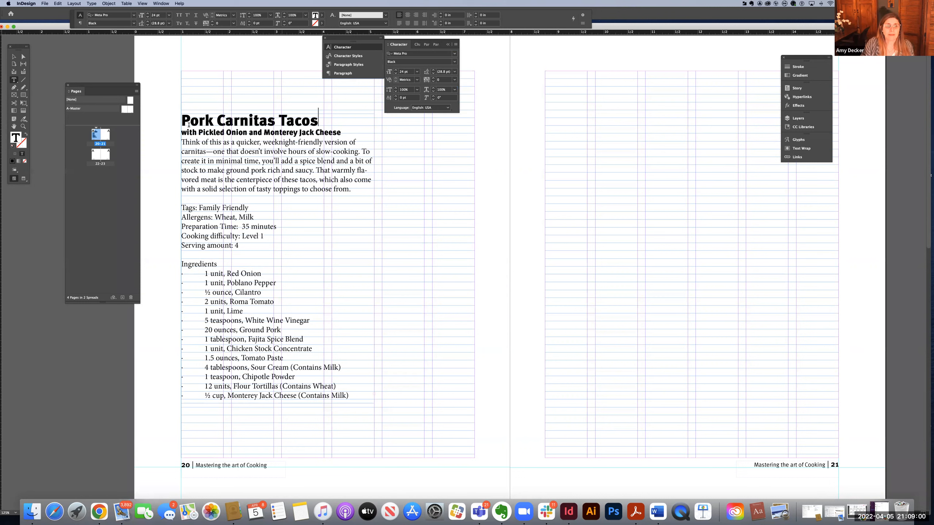
# Step: Set the leading of the recipe title and the subtitle line beneath it to 24 pt
pyautogui.press('Home')
pyautogui.hotkey('shift', 'Right')
pyautogui.moveTo(312, 116); pyautogui.dragTo(340, 130)
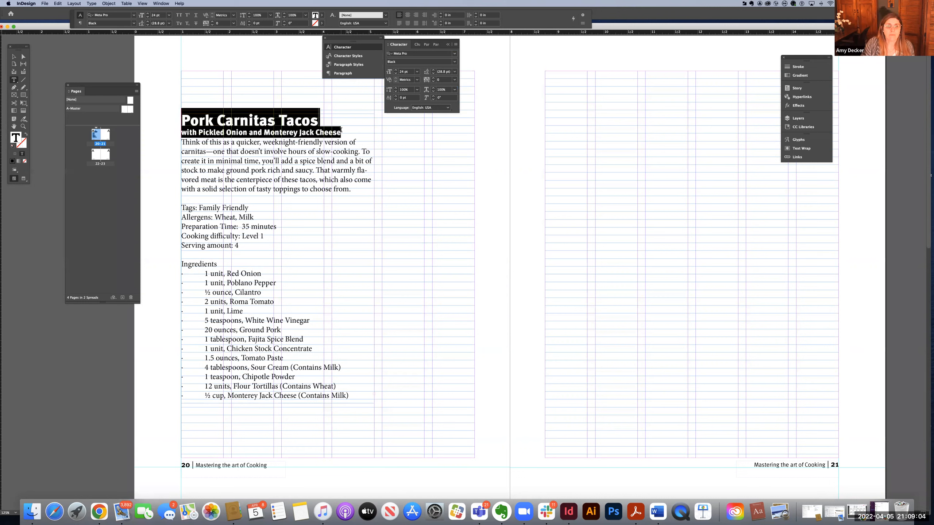
pyautogui.click(442, 72)
pyautogui.write('12')
pyautogui.press('BackSpace')
pyautogui.press('BackSpace')
pyautogui.write('24')
pyautogui.press('Return')
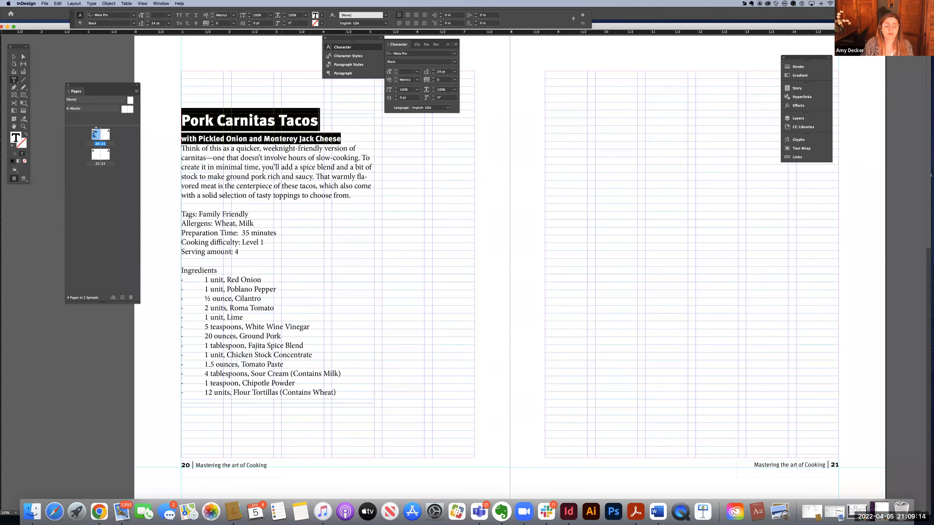
# Step: Insert an empty line between the subtitle "with Pickled Onion and Monterey Jack Cheese" and the introductory paragraph
pyautogui.click(283, 139)
pyautogui.moveTo(341, 138); pyautogui.dragTo(182, 139)
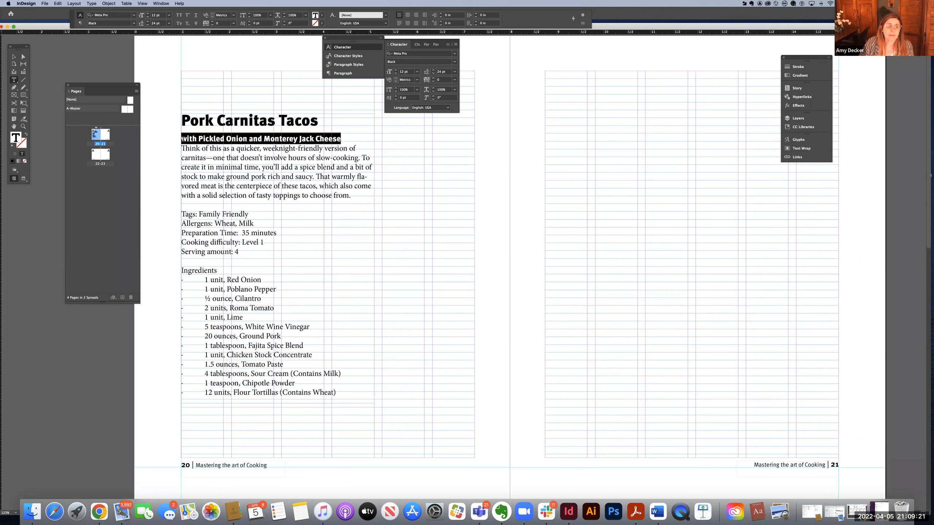
pyautogui.click(350, 139)
pyautogui.press('Return')
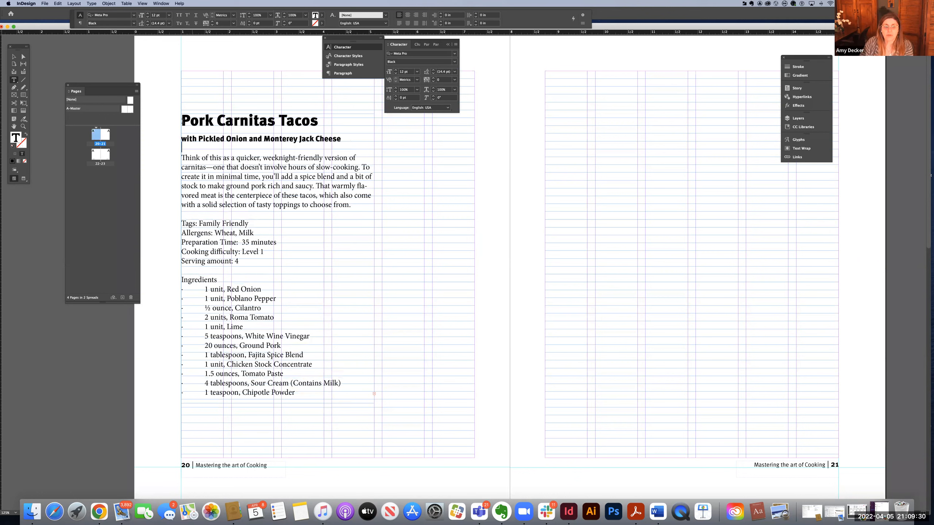
# Step: Select the whole title line "Pork Carnitas Tacos" and bring up the document's paragraph styles
pyautogui.moveTo(183, 120); pyautogui.dragTo(320, 120)
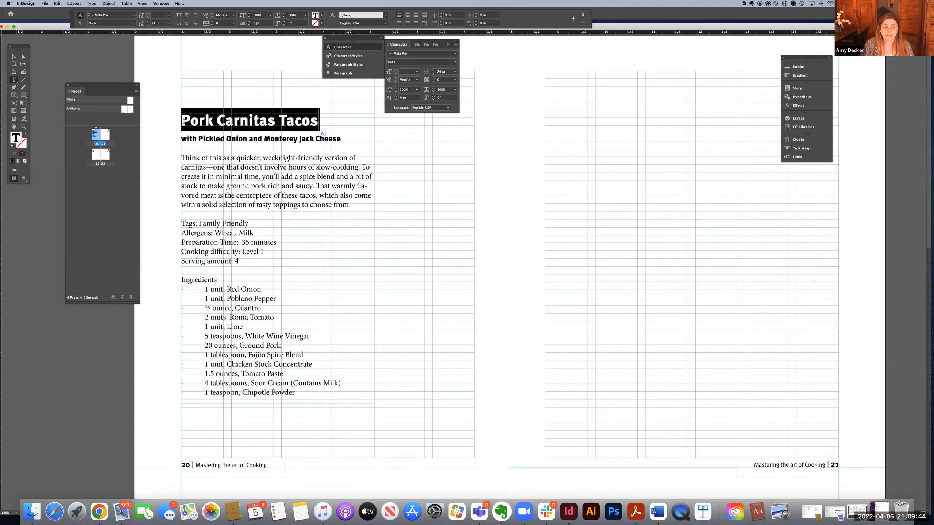
pyautogui.click(183, 121)
pyautogui.moveTo(181, 120); pyautogui.dragTo(204, 120)
pyautogui.moveTo(284, 117); pyautogui.dragTo(321, 120)
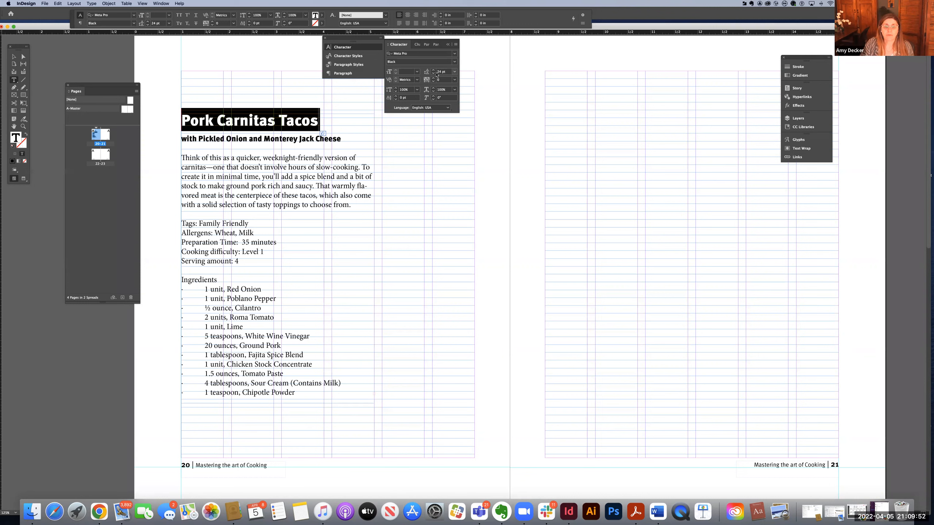
pyautogui.click(345, 65)
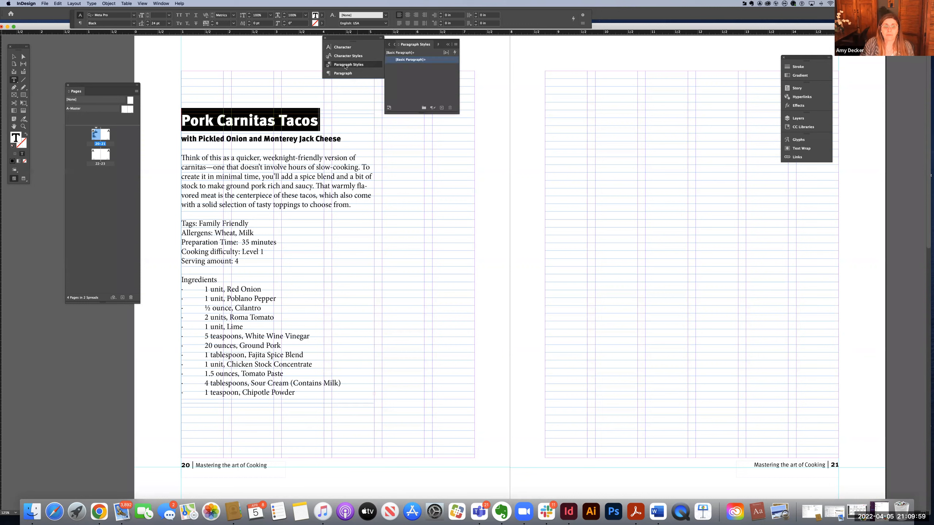
pyautogui.click(456, 45)
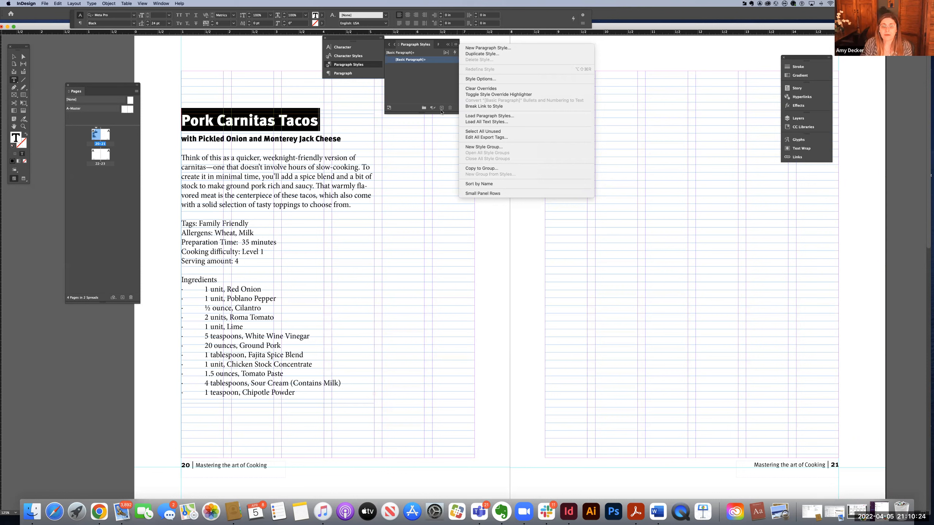
pyautogui.click(456, 45)
pyautogui.click(456, 45)
pyautogui.click(478, 48)
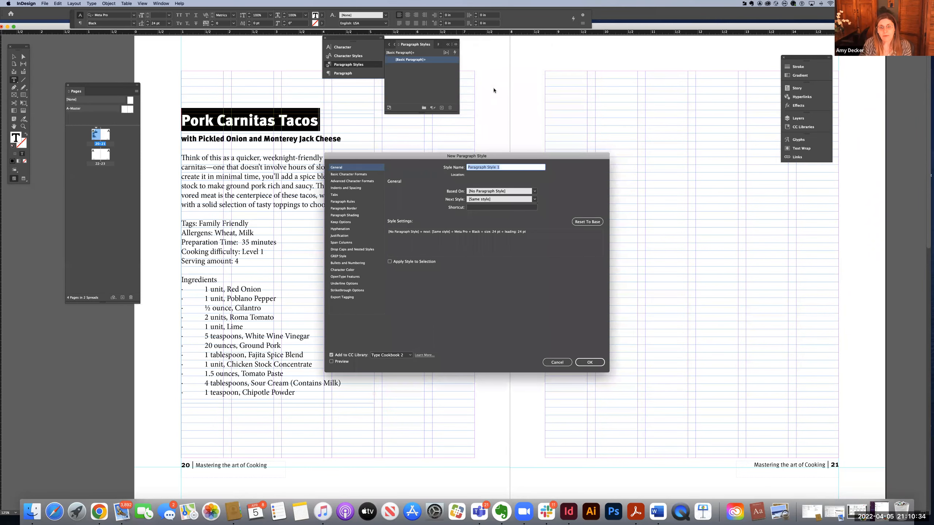
pyautogui.moveTo(428, 159); pyautogui.dragTo(490, 119)
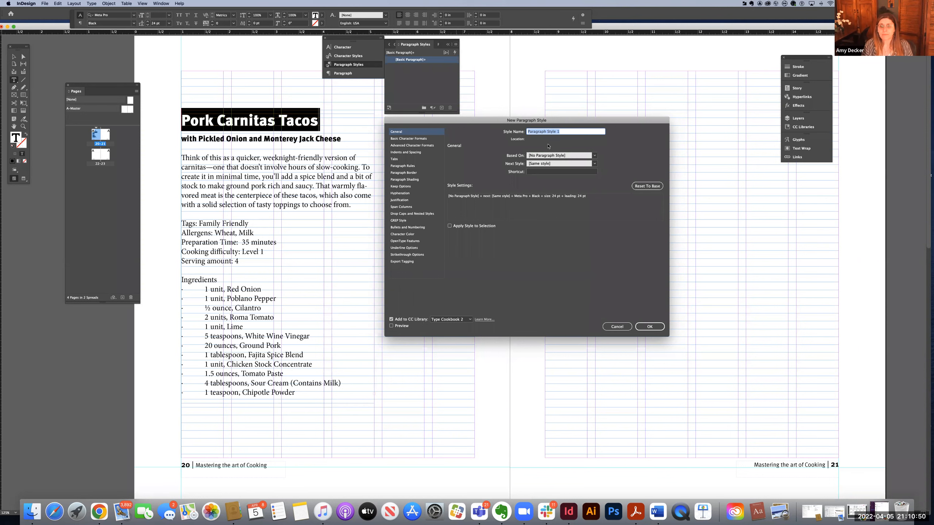
pyautogui.click(616, 326)
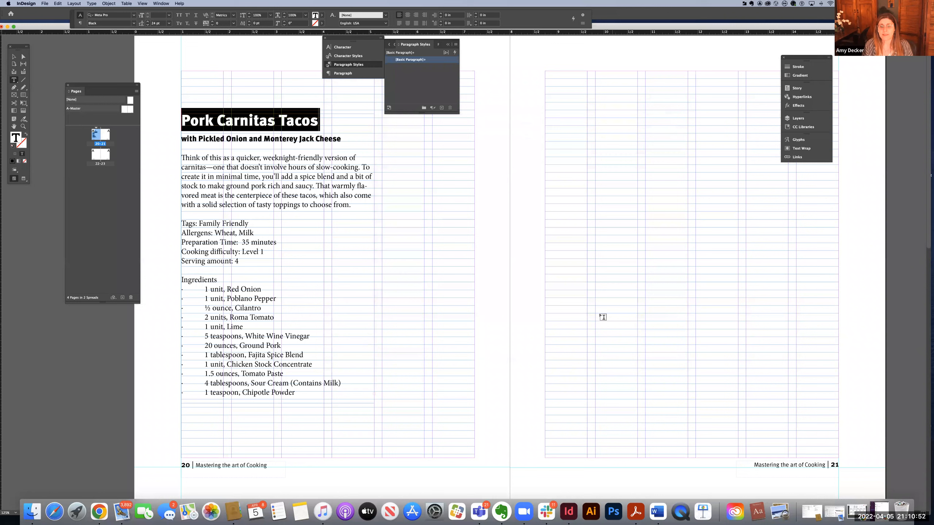
# Step: Create a paragraph style with the default name from the selected title's formatting and apply it to the title
pyautogui.click(441, 107)
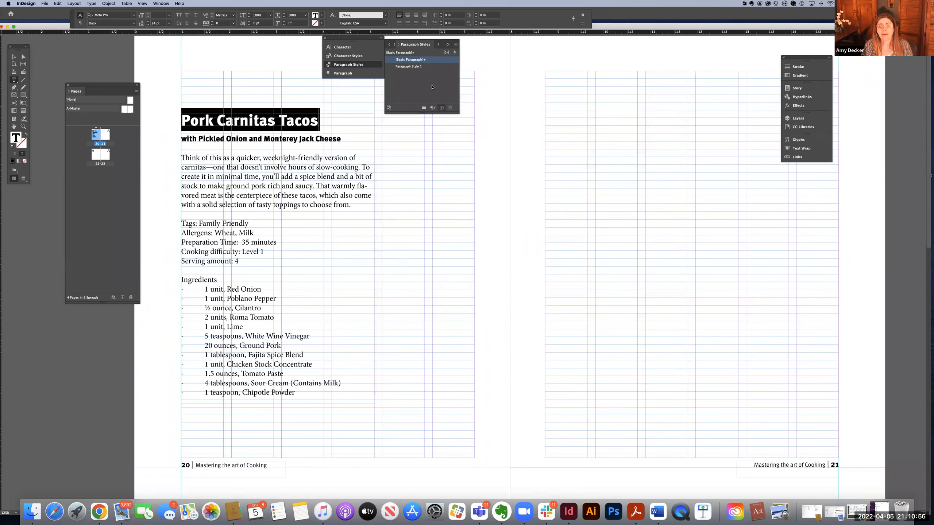
pyautogui.doubleClick(413, 66)
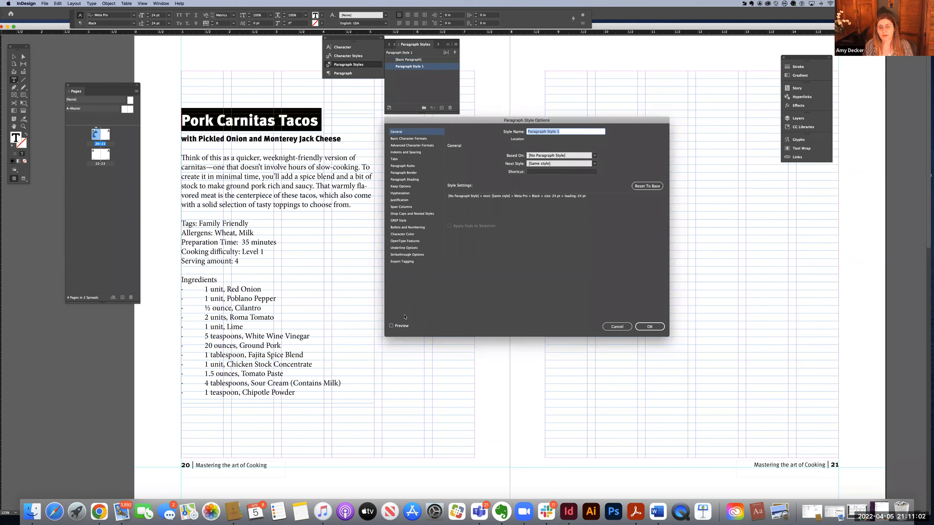
pyautogui.click(620, 328)
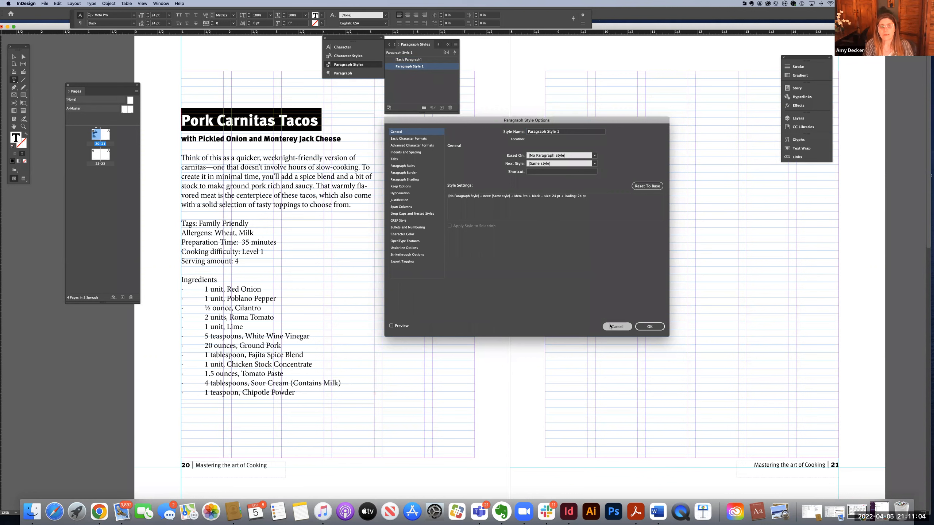
# Step: Delete Paragraph Style 1 with [Basic Paragraph] as its replacement, and undo the deletion
pyautogui.click(450, 107)
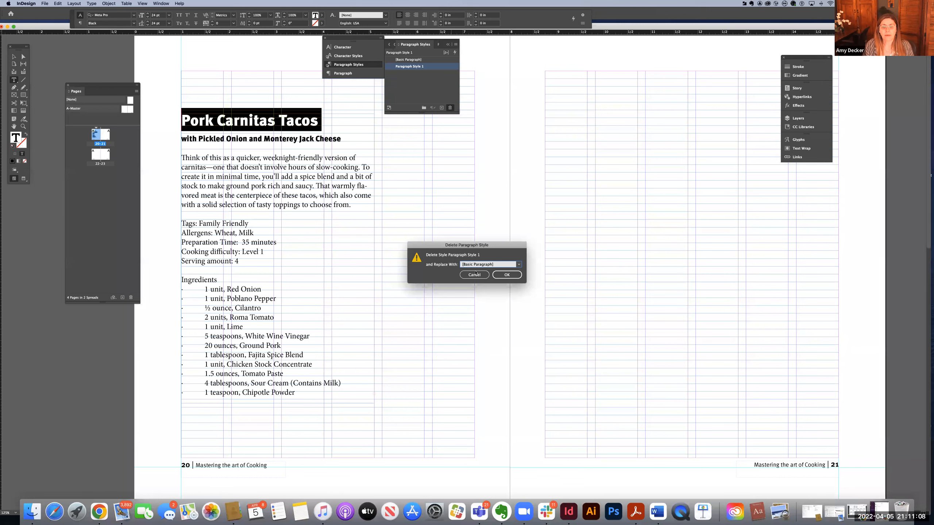
pyautogui.click(507, 275)
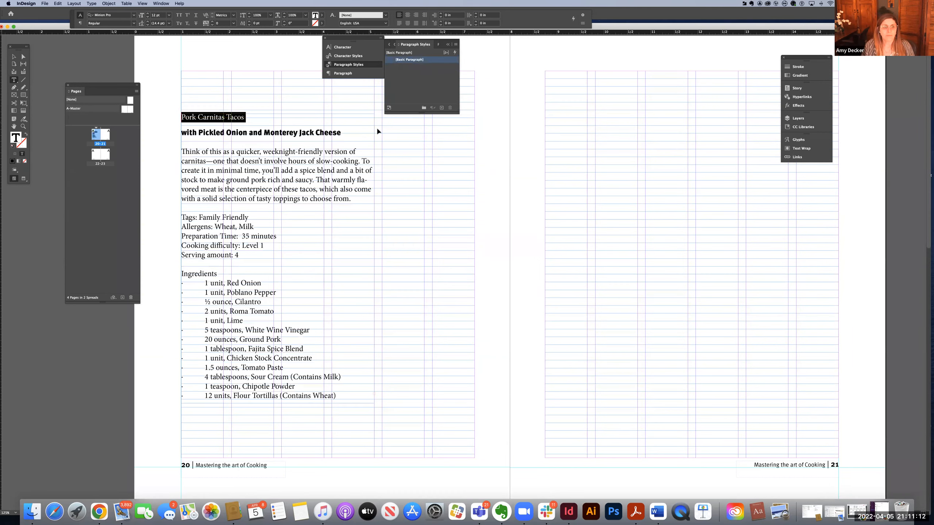
pyautogui.press('super+z')
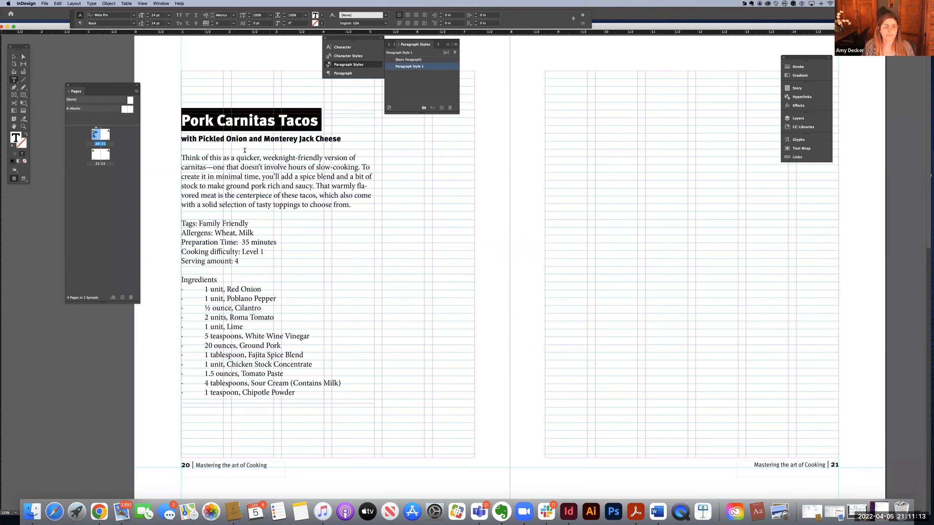
# Step: Start a new paragraph style based on Paragraph Style 1 and name it "Reciepe Headline"
pyautogui.click(456, 46)
pyautogui.click(477, 48)
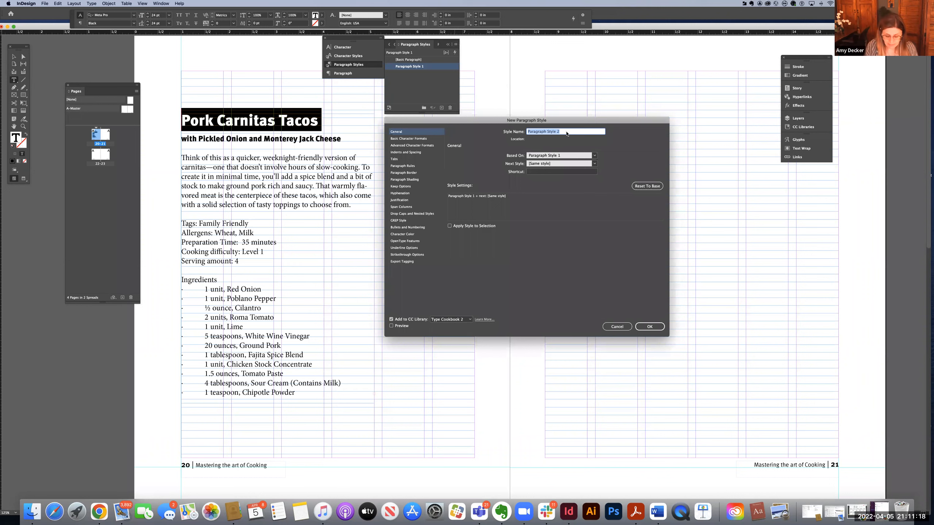
pyautogui.write('Coo')
pyautogui.write('kbook H')
pyautogui.write('ead')
pyautogui.write('line')
pyautogui.moveTo(547, 133); pyautogui.dragTo(527, 132)
pyautogui.write('Recepie')
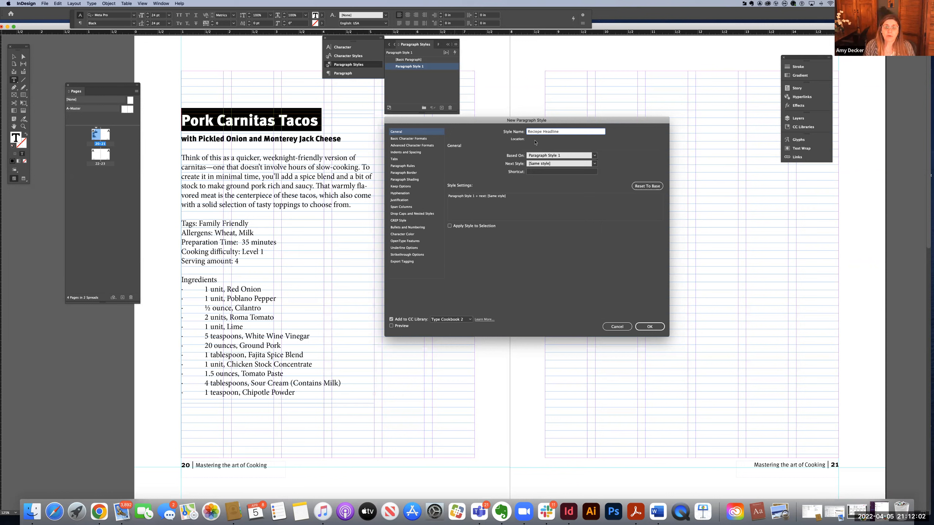
# Step: Align all lines of the new headline style to the grid and set its character color to C=0 M=100 Y=0 K=0
pyautogui.click(409, 154)
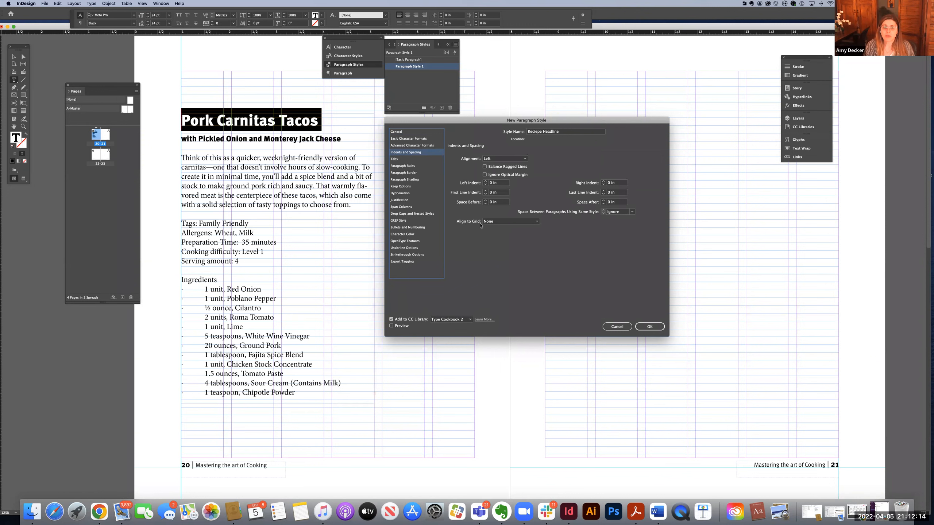
pyautogui.click(510, 221)
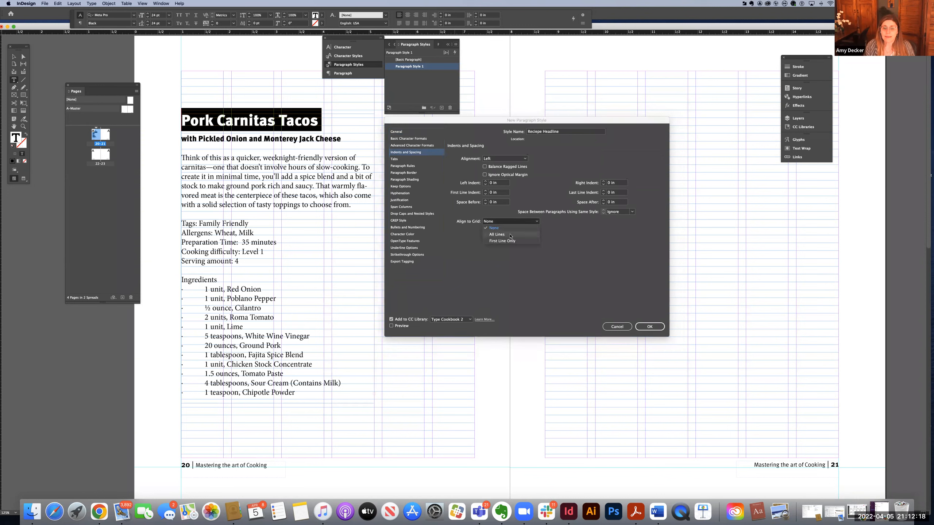
pyautogui.click(510, 234)
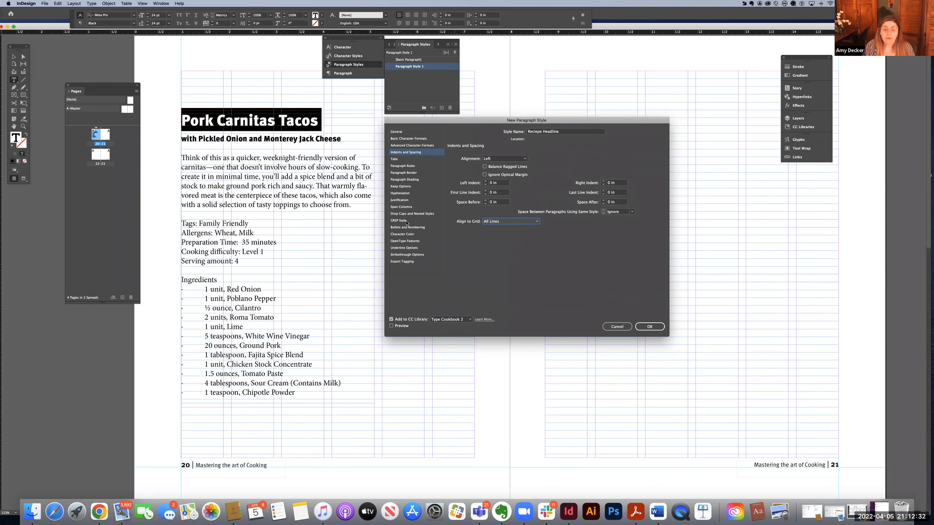
pyautogui.click(403, 234)
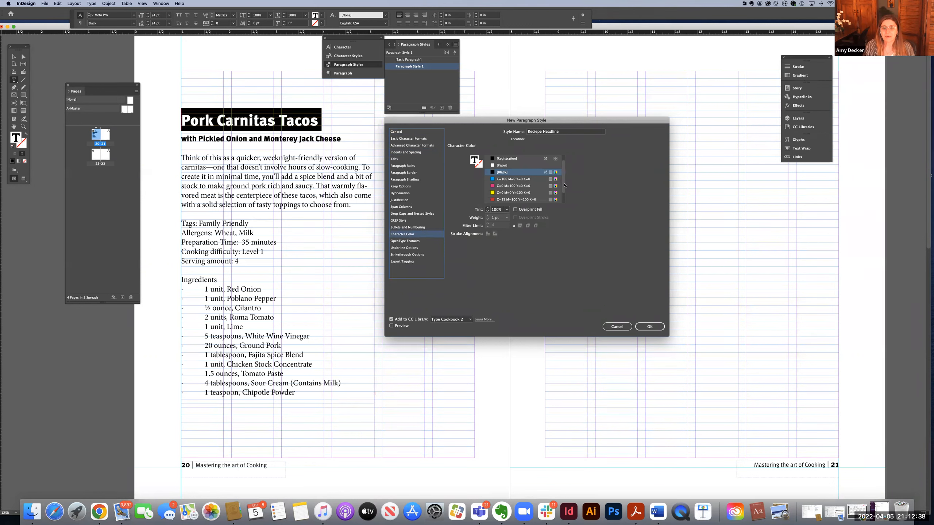
pyautogui.scroll(-2, 526, 191)
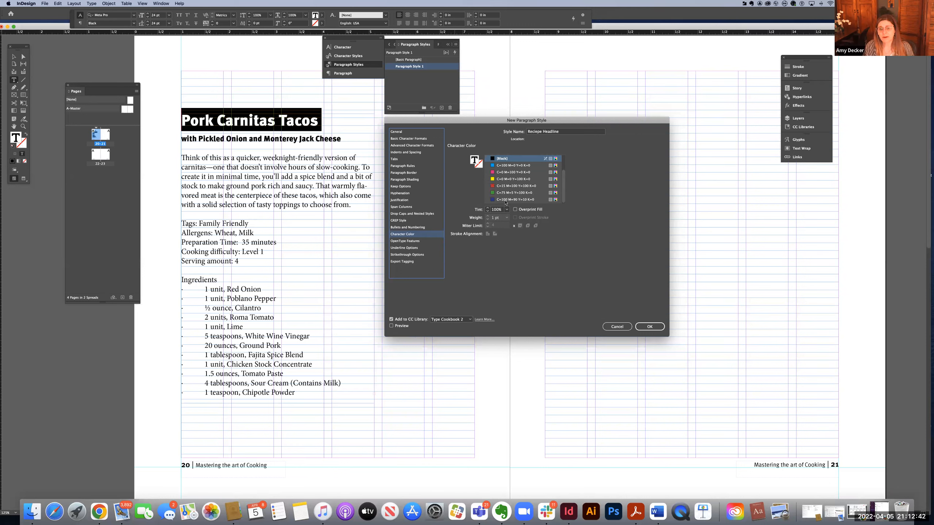
pyautogui.click(507, 172)
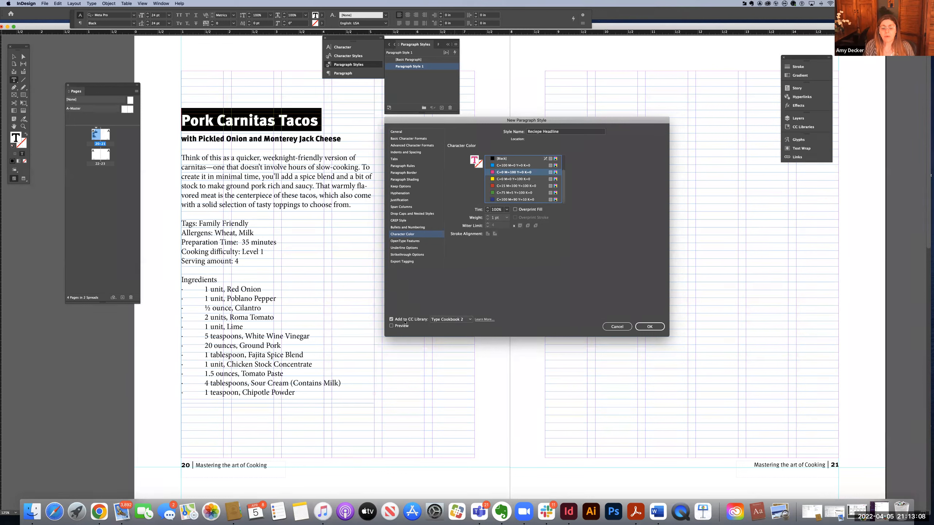
# Step: Choose Create New Library as the style's CC Library destination and save the new paragraph style
pyautogui.click(470, 319)
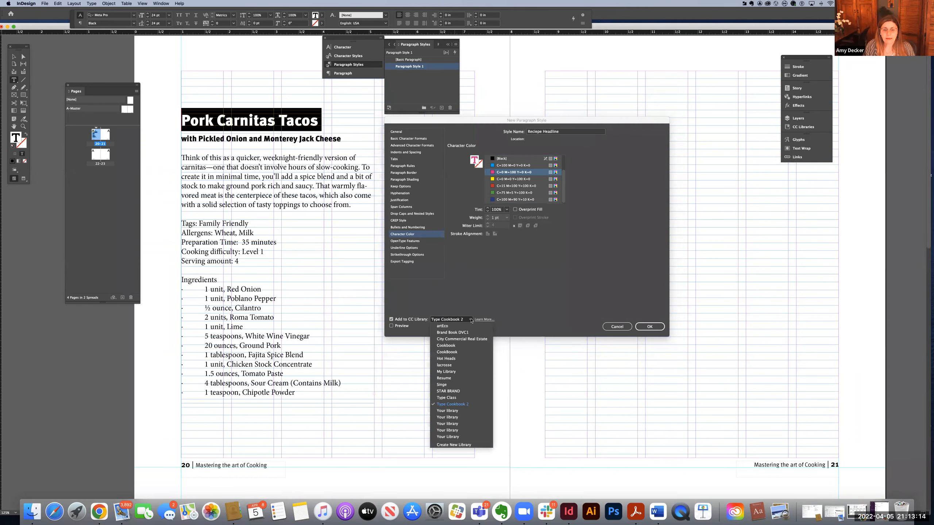
pyautogui.click(466, 444)
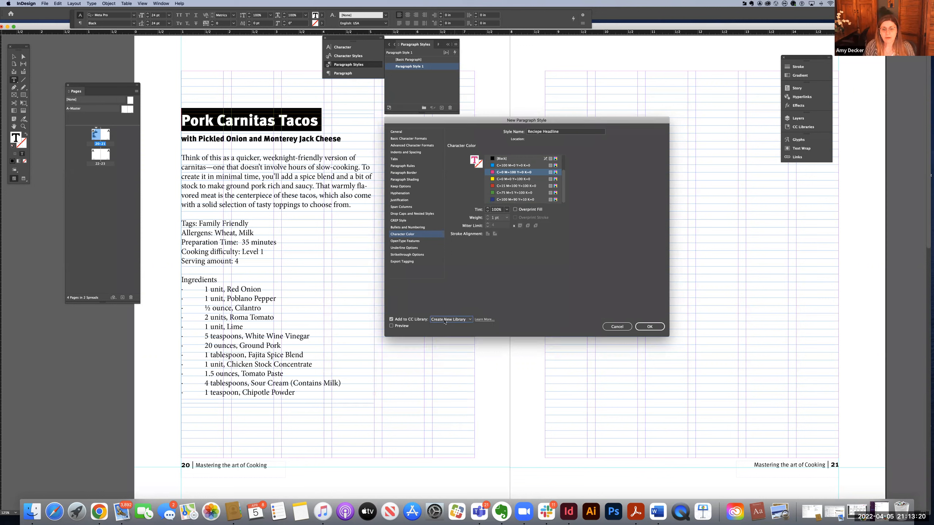
pyautogui.click(649, 327)
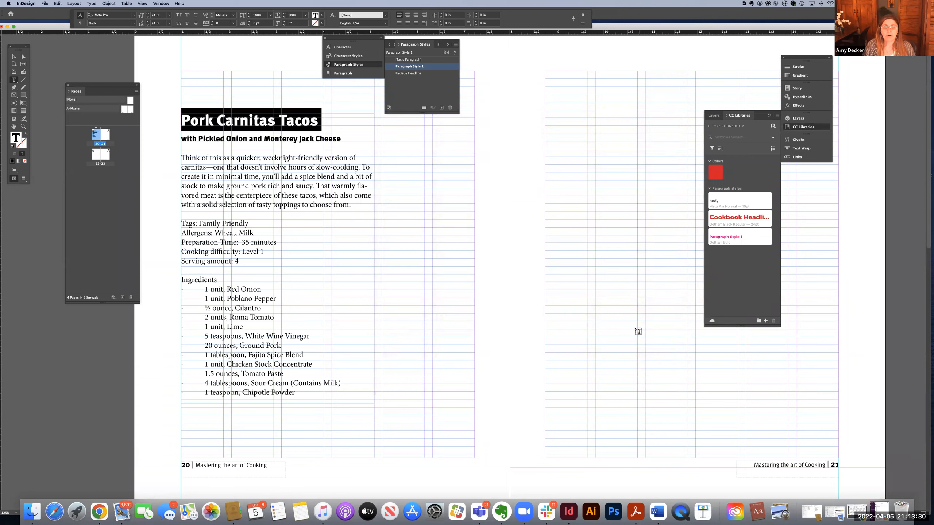
# Step: Apply the "Reciepe Headline" paragraph style to the title "Pork Carnitas Tacos" and deselect the text
pyautogui.click(433, 275)
pyautogui.click(285, 121)
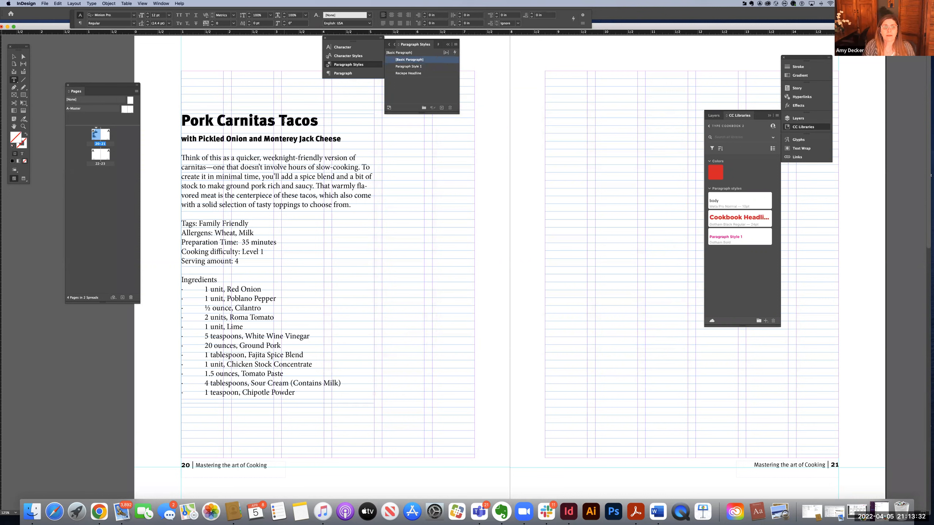
pyautogui.tripleClick(287, 120)
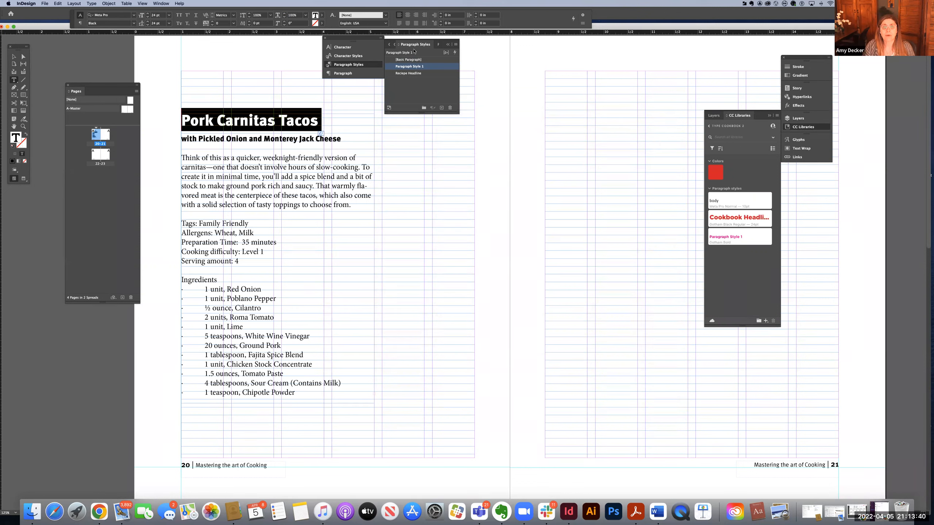
pyautogui.click(415, 74)
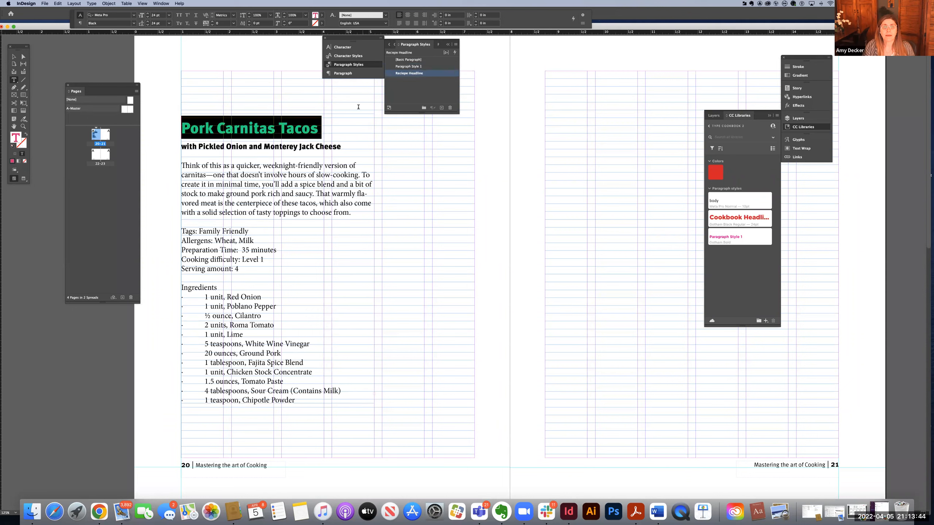
pyautogui.press('Right')
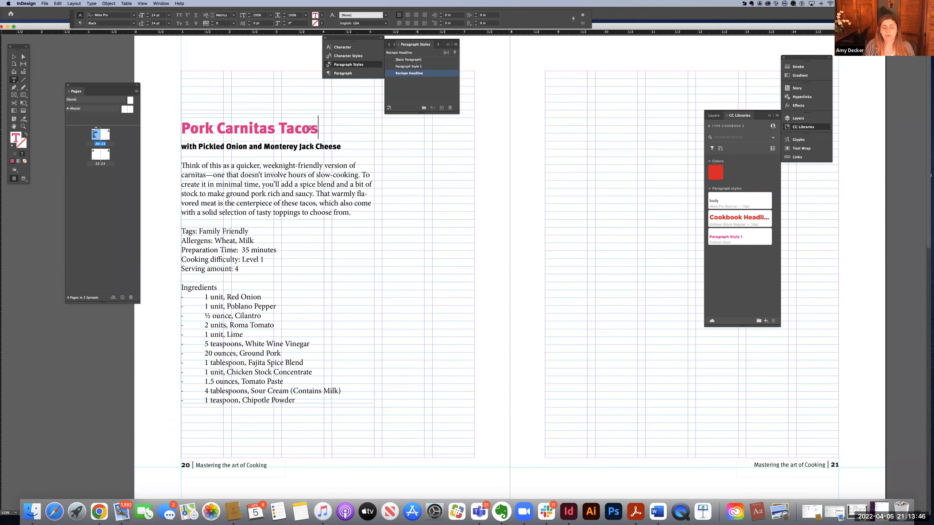
# Step: Select the whole title line "Pork Carnitas Tacos" in the recipe text
pyautogui.moveTo(318, 127); pyautogui.dragTo(169, 134)
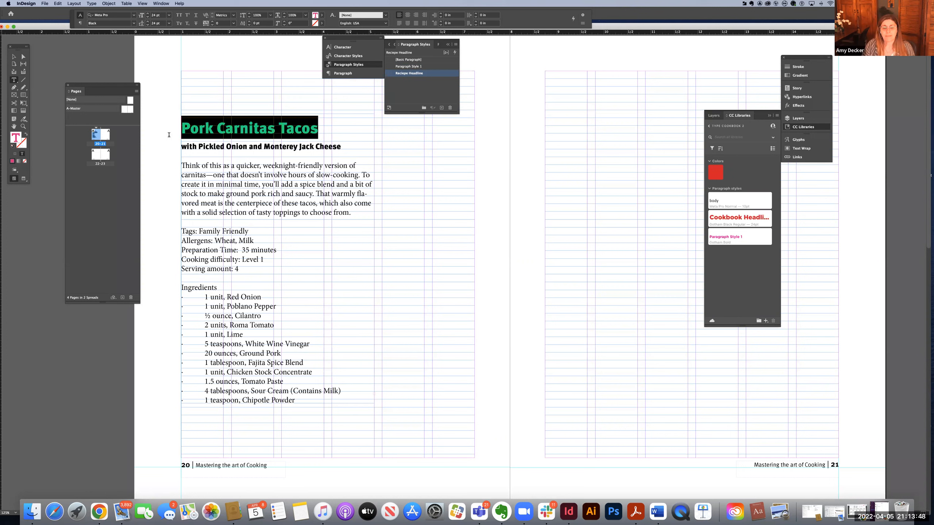
pyautogui.click(248, 133)
pyautogui.click(310, 129)
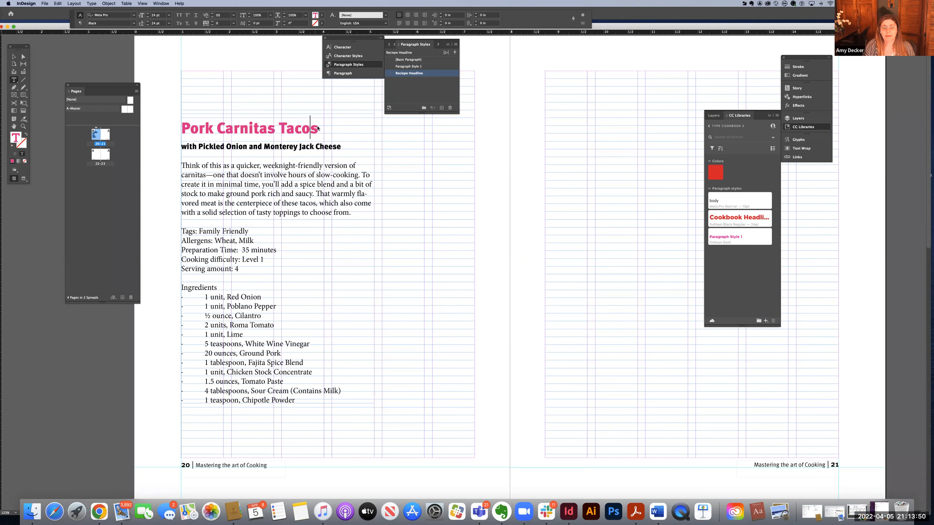
pyautogui.click(318, 128)
pyautogui.hotkey('shift', 'Left')
pyautogui.hotkey('shift', 'Left')
pyautogui.hotkey('shift', 'Left')
pyautogui.hotkey('shift', 'Left')
pyautogui.hotkey('shift', 'Left')
pyautogui.hotkey('shift', 'Left')
pyautogui.hotkey('shift', 'Left')
pyautogui.hotkey('shift', 'Left')
pyautogui.hotkey('shift', 'Left')
pyautogui.hotkey('shift', 'Left')
pyautogui.hotkey('shift', 'Left')
pyautogui.hotkey('shift', 'Left')
pyautogui.hotkey('shift', 'Left')
pyautogui.hotkey('shift', 'Left')
pyautogui.hotkey('shift', 'Left')
pyautogui.hotkey('shift', 'Left')
pyautogui.hotkey('shift', 'Left')
pyautogui.hotkey('shift', 'Left')
pyautogui.hotkey('shift', 'Left')
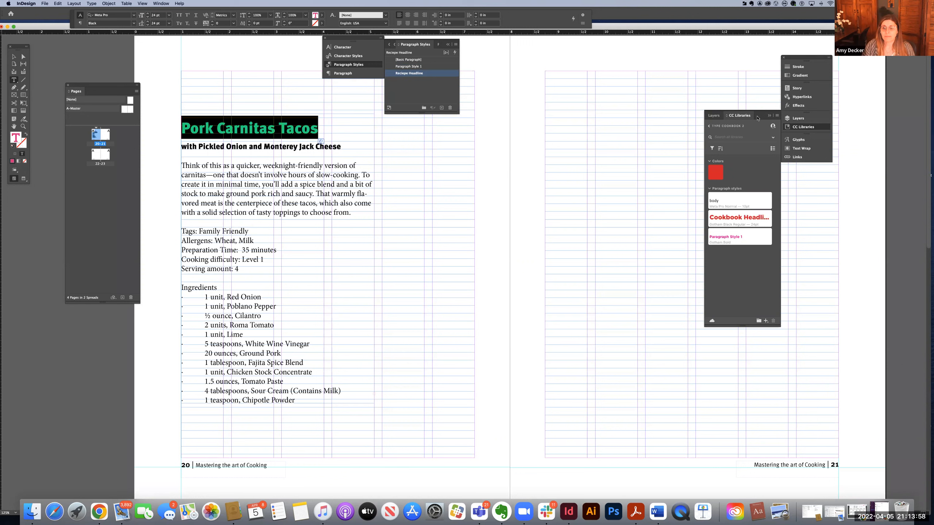
# Step: Create a new CC library named "COD Cookbook"
pyautogui.click(709, 127)
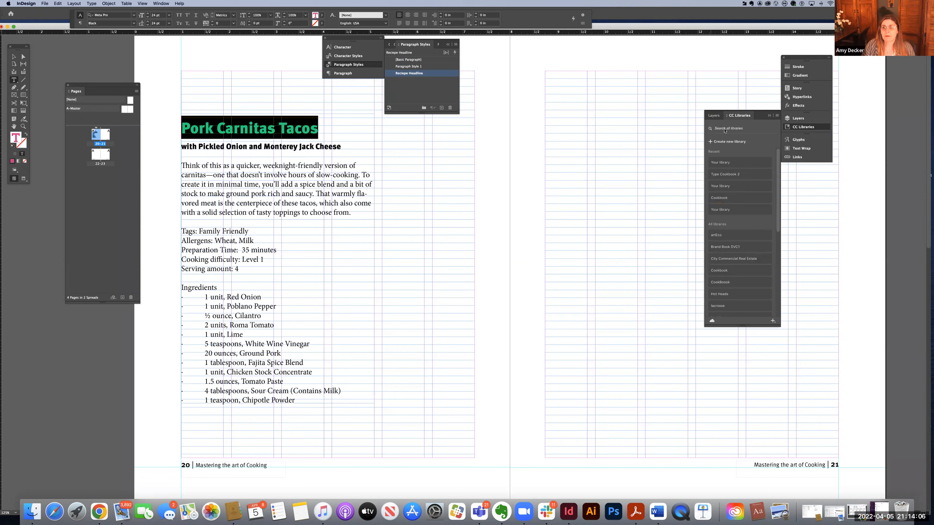
pyautogui.click(726, 140)
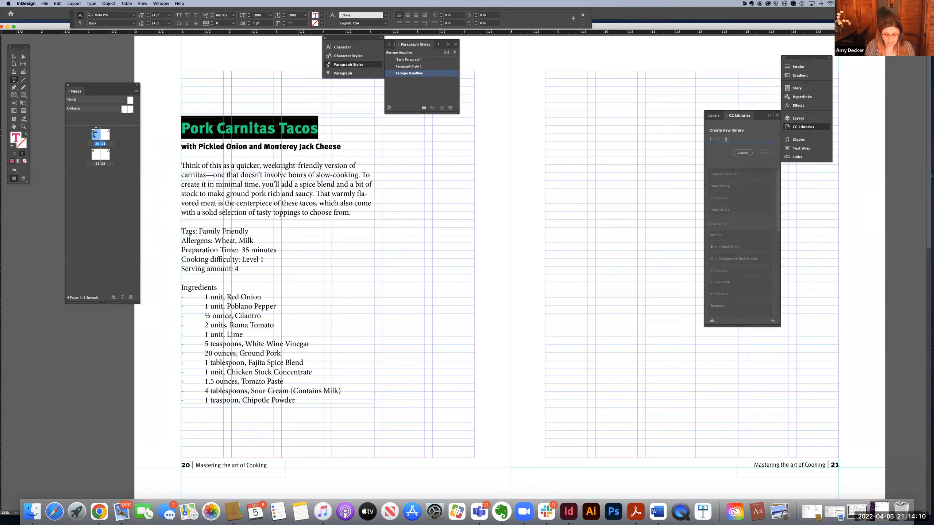
pyautogui.write('coD Cookbook')
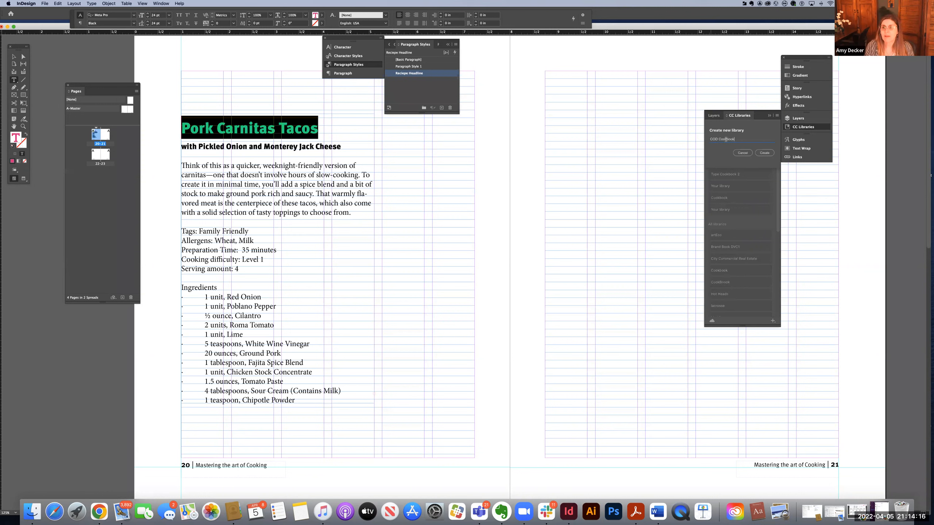
pyautogui.click(767, 153)
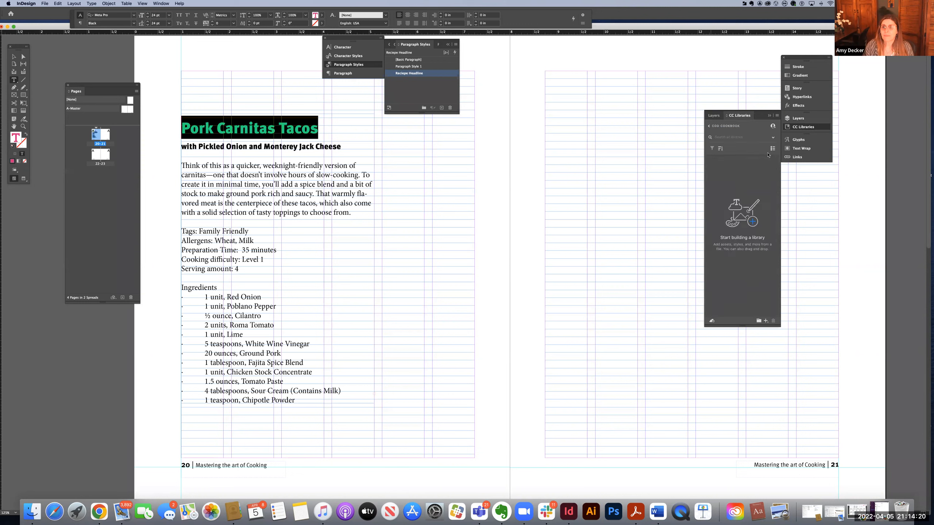
# Step: Add the selected title's paragraph style and its text fill color to the COD Cookbook library
pyautogui.click(766, 321)
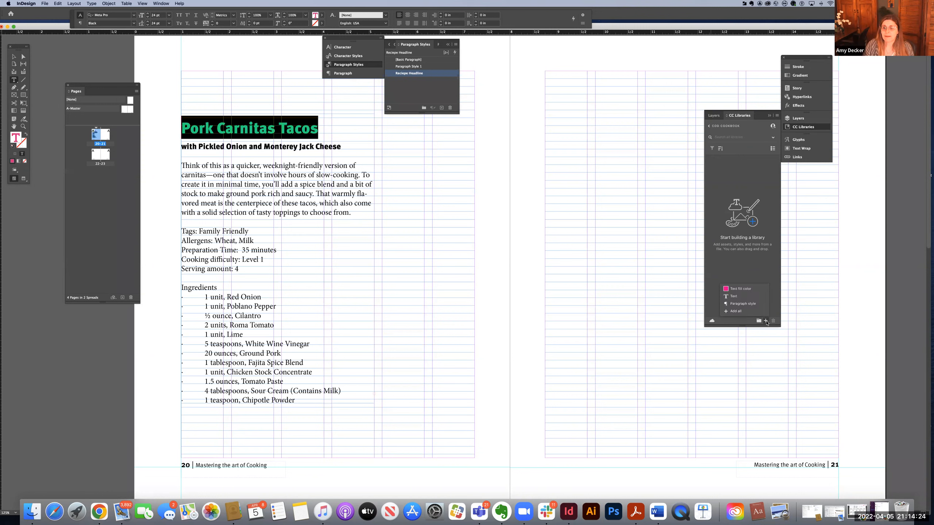
pyautogui.click(743, 304)
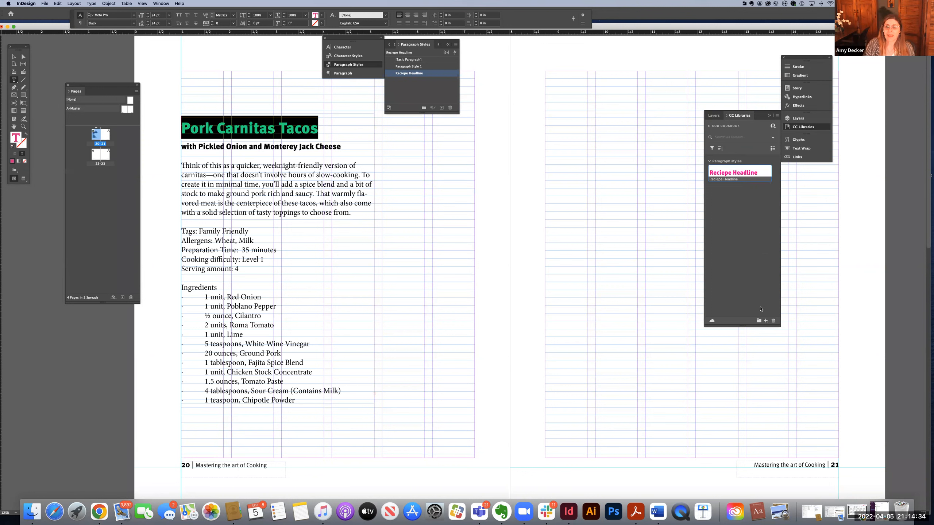
pyautogui.click(766, 321)
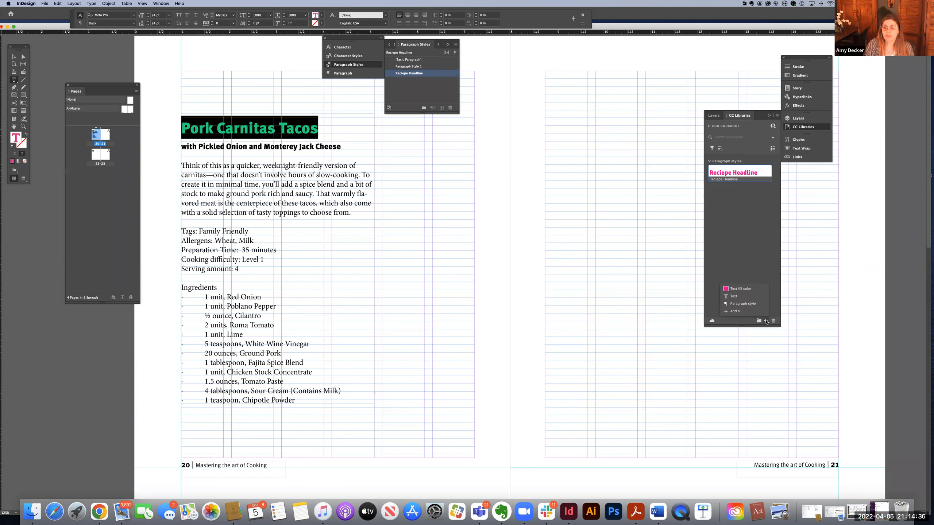
pyautogui.click(745, 290)
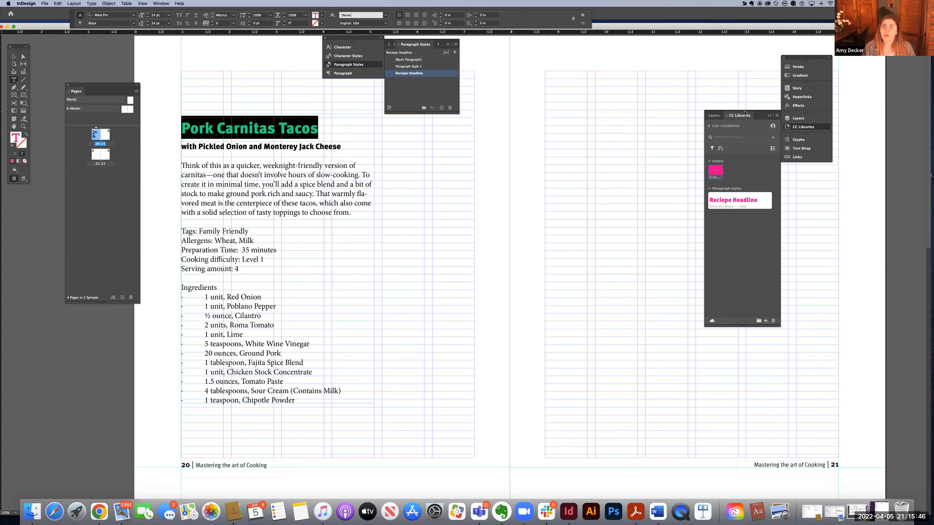
# Step: Select the line "with Pickled Onion and Monterey Jack Cheese" and start a new paragraph style from it named "Subhead"
pyautogui.click(313, 147)
pyautogui.tripleClick(180, 146)
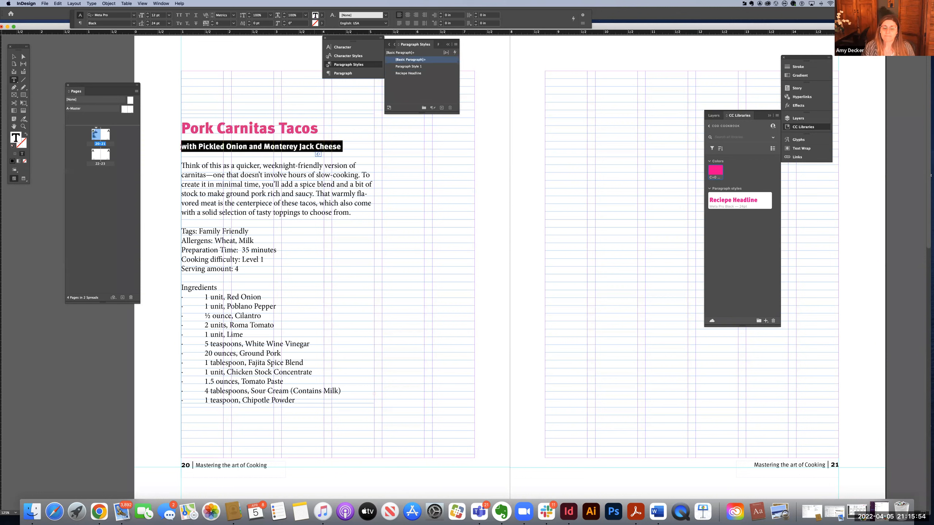
pyautogui.moveTo(181, 147); pyautogui.dragTo(347, 147)
pyautogui.moveTo(182, 147); pyautogui.dragTo(343, 146)
pyautogui.click(456, 45)
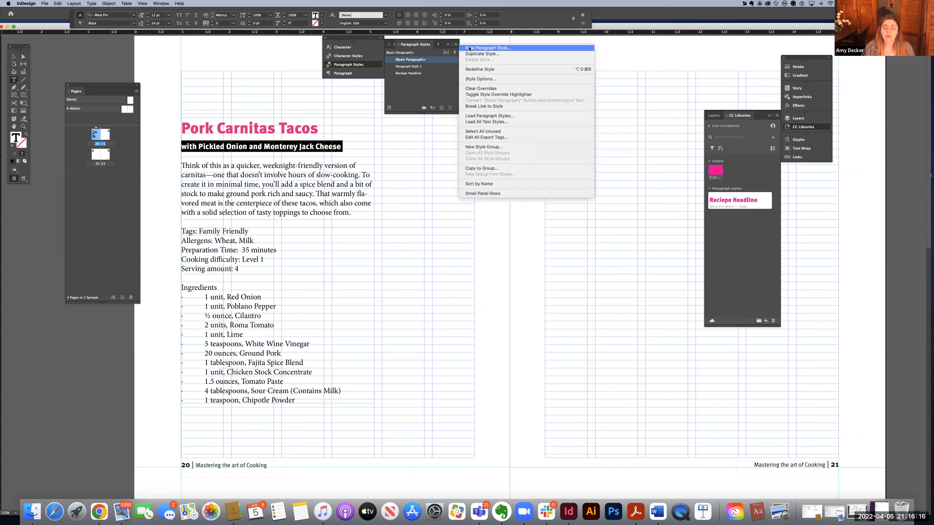
pyautogui.click(469, 48)
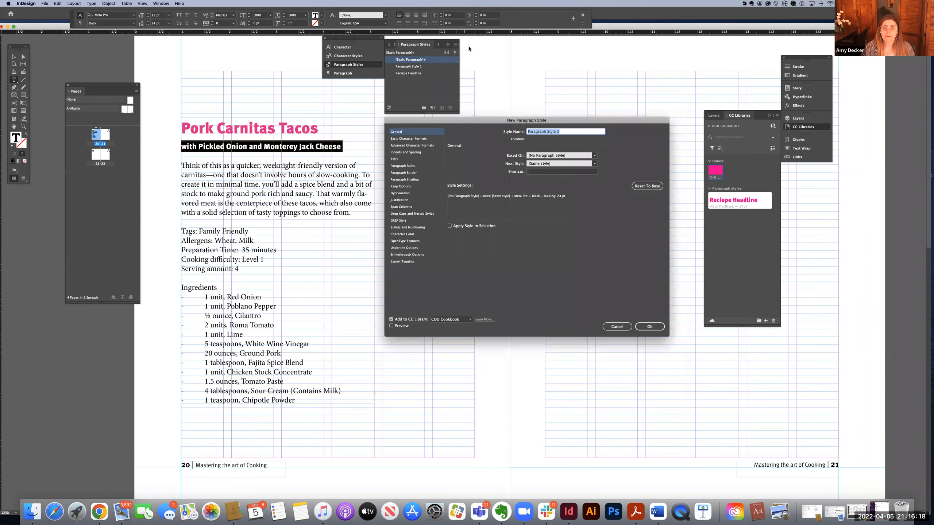
pyautogui.write('Subhead')
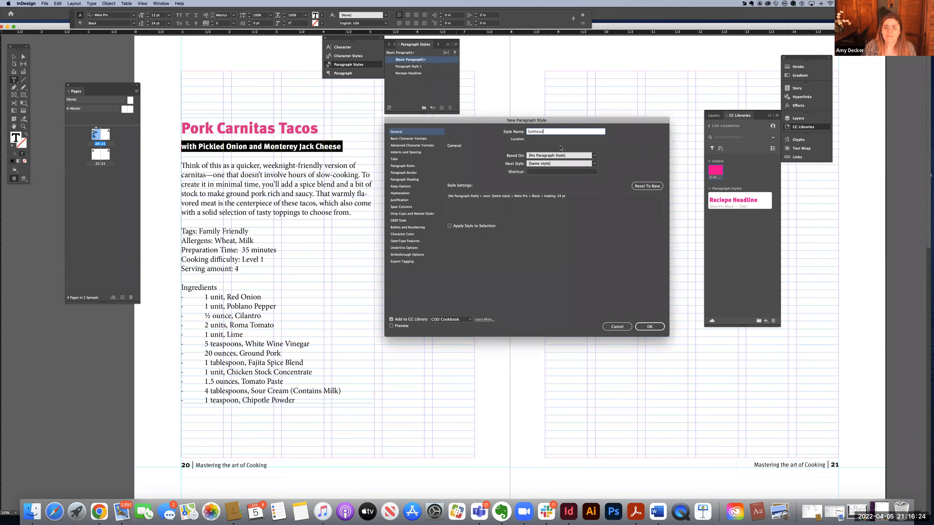
# Step: Align all lines of the Subhead style to the grid, set its character color to C=100 M=0 Y=0 K=0, and save it
pyautogui.click(401, 152)
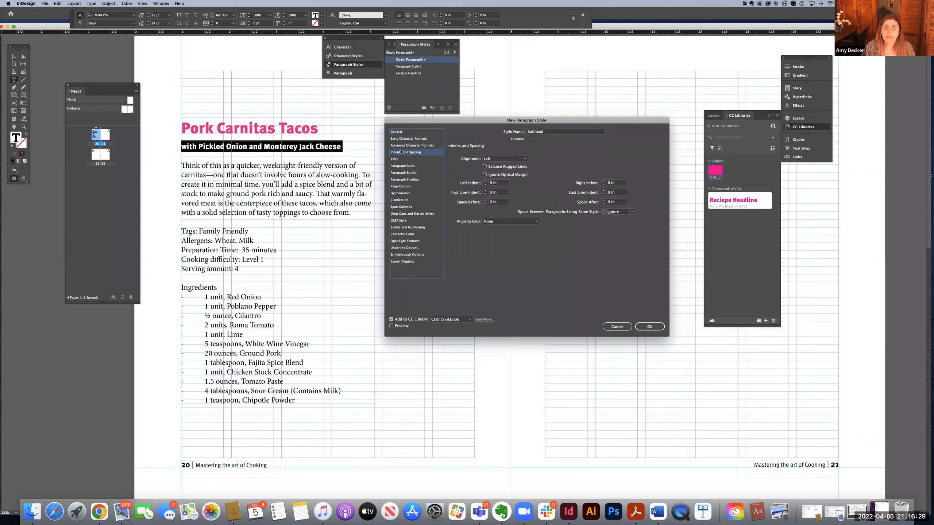
pyautogui.click(492, 222)
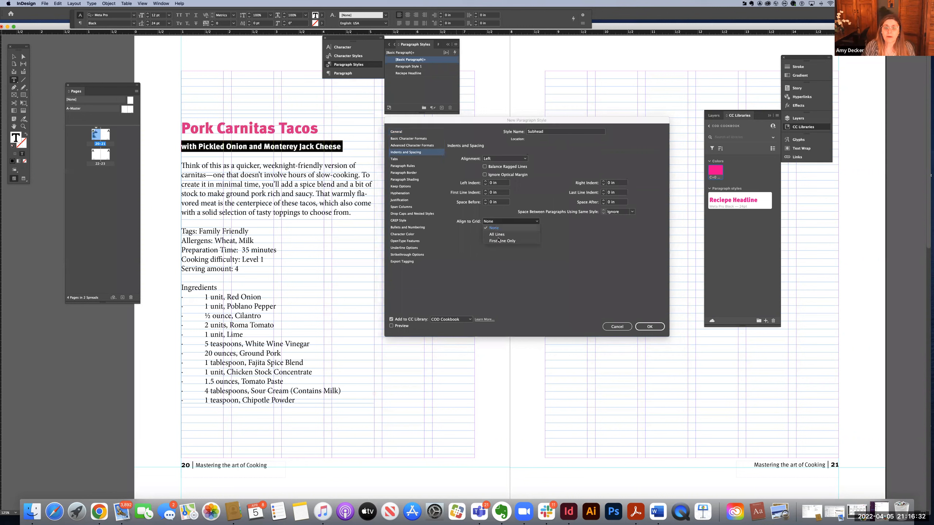
pyautogui.click(498, 237)
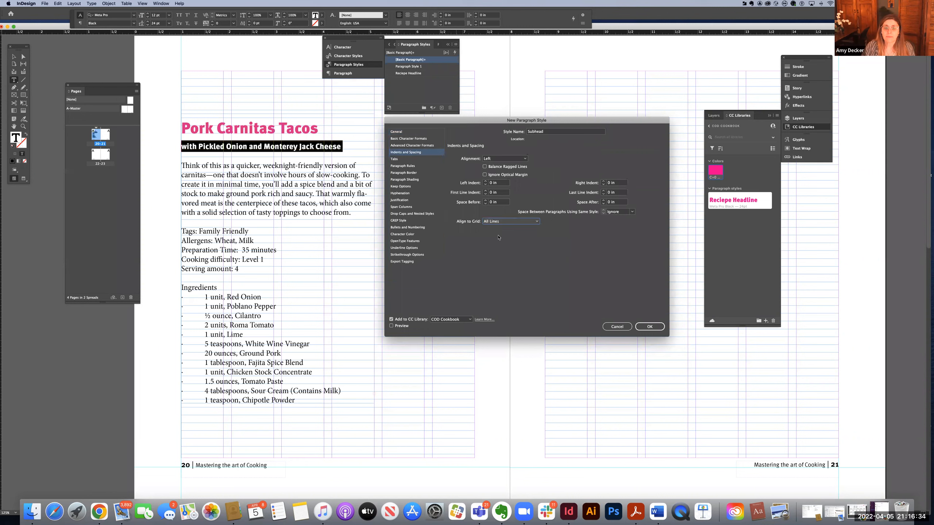
pyautogui.click(406, 234)
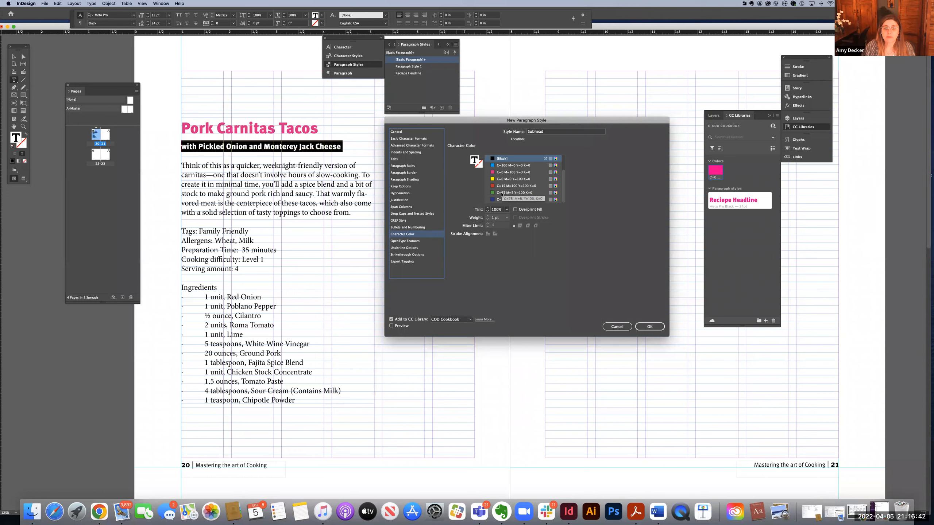
pyautogui.click(502, 166)
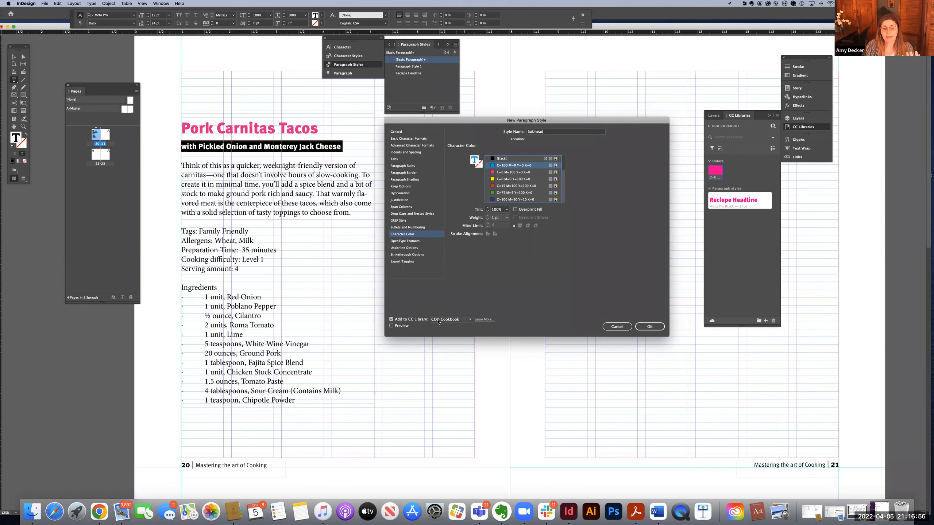
pyautogui.click(650, 327)
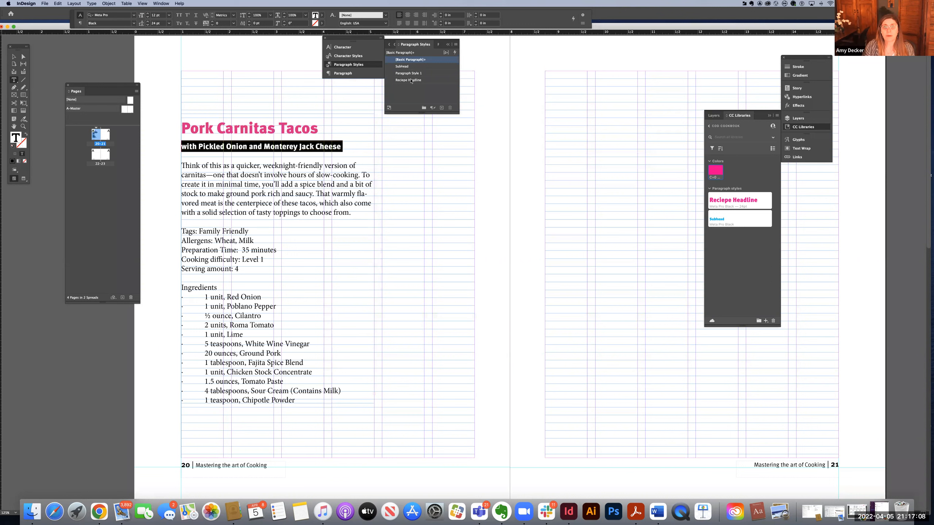
# Step: Apply the Subhead paragraph style to the line "with Pickled Onion and Monterey Jack Cheese" and deselect the text
pyautogui.click(408, 67)
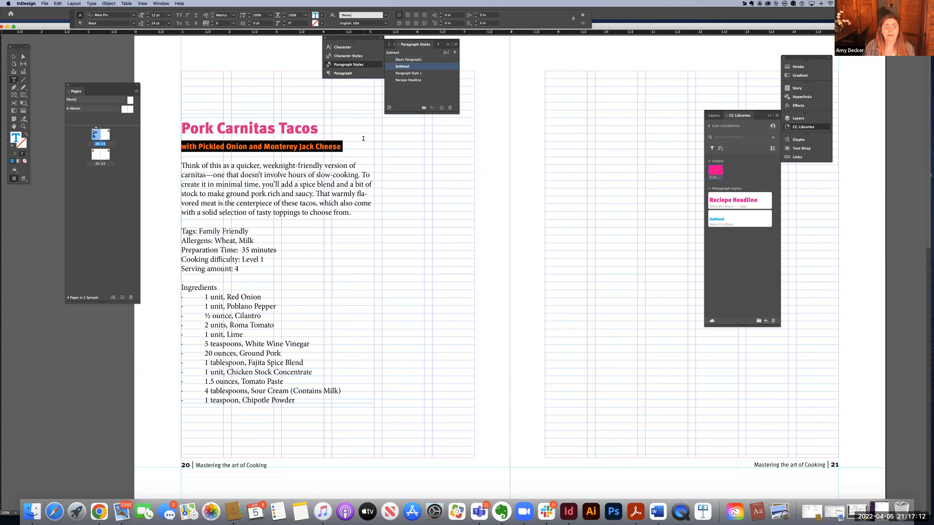
pyautogui.click(321, 129)
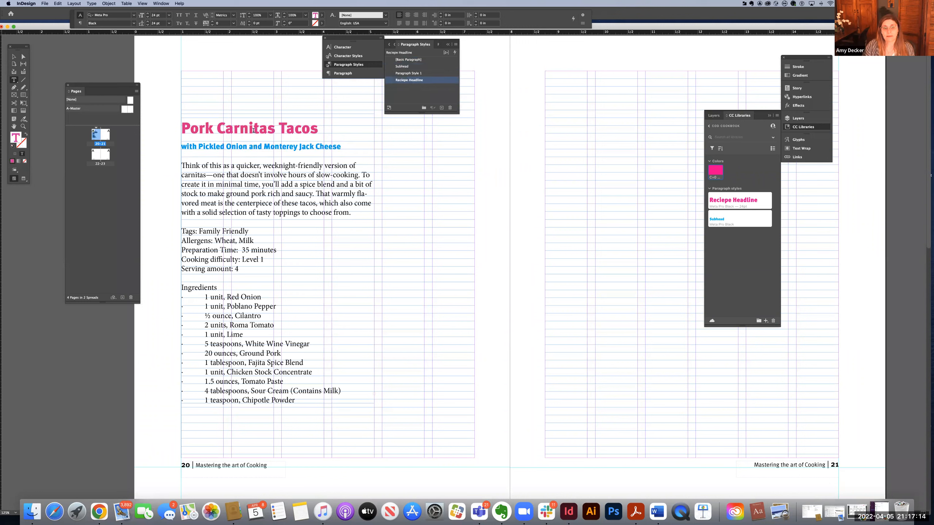
pyautogui.moveTo(249, 130); pyautogui.dragTo(263, 147)
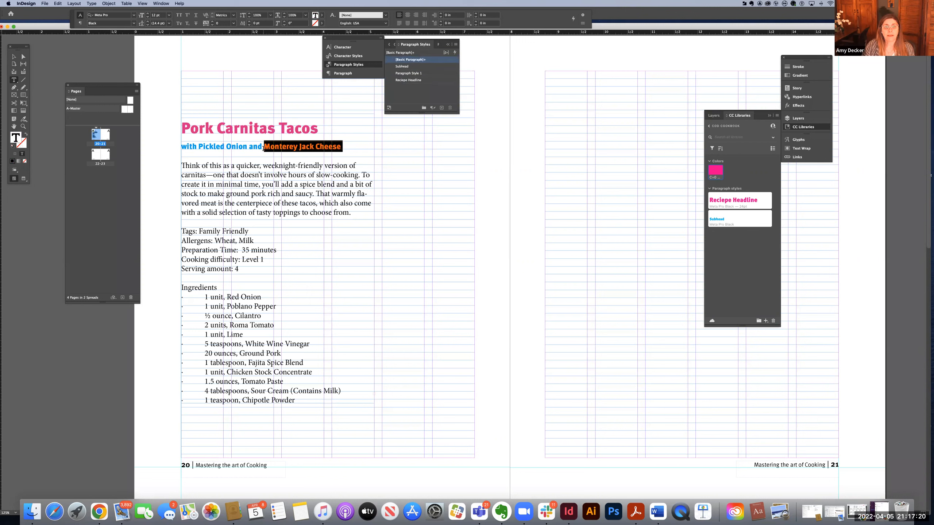
pyautogui.click(356, 148)
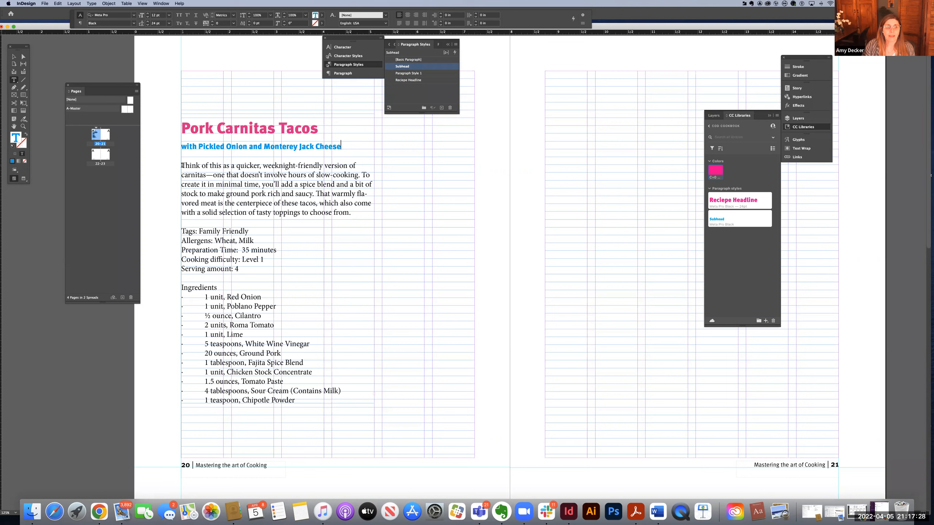
# Step: Select the introductory paragraph beginning "Think of this as a quicker" and lengthen the CC Libraries panel
pyautogui.moveTo(182, 166); pyautogui.dragTo(369, 213)
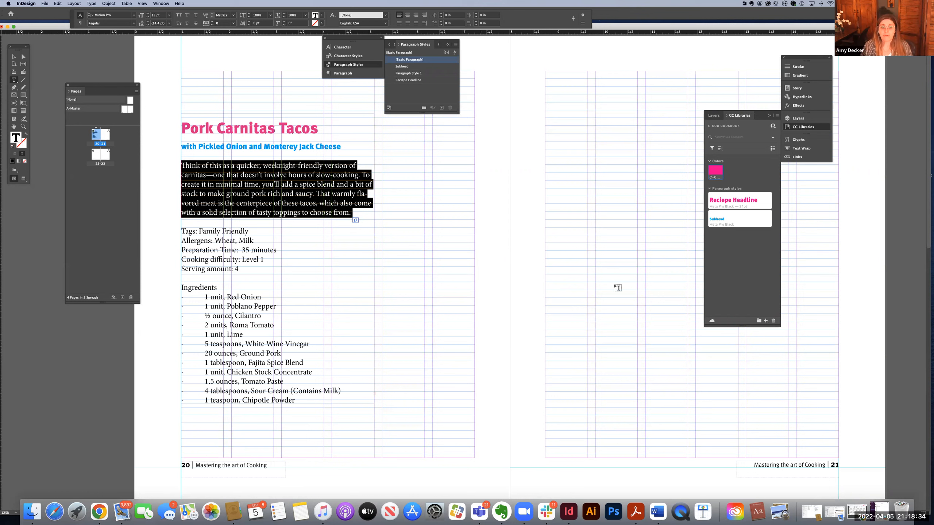
pyautogui.moveTo(724, 327); pyautogui.dragTo(731, 430)
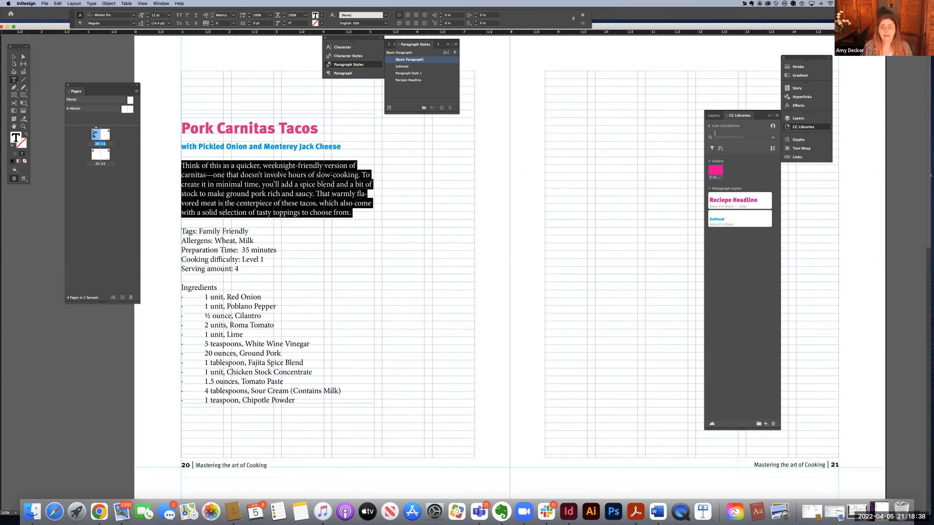